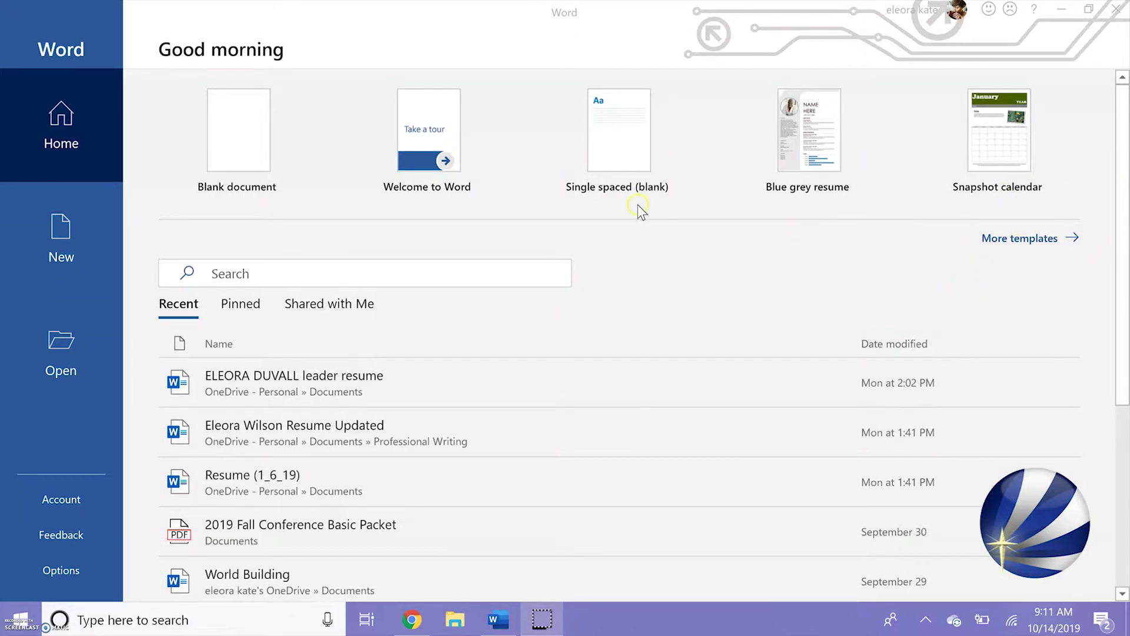
# Step: Create a blank document, paste in the tutorial title and paragraph, and select it all
pyautogui.click(235, 136)
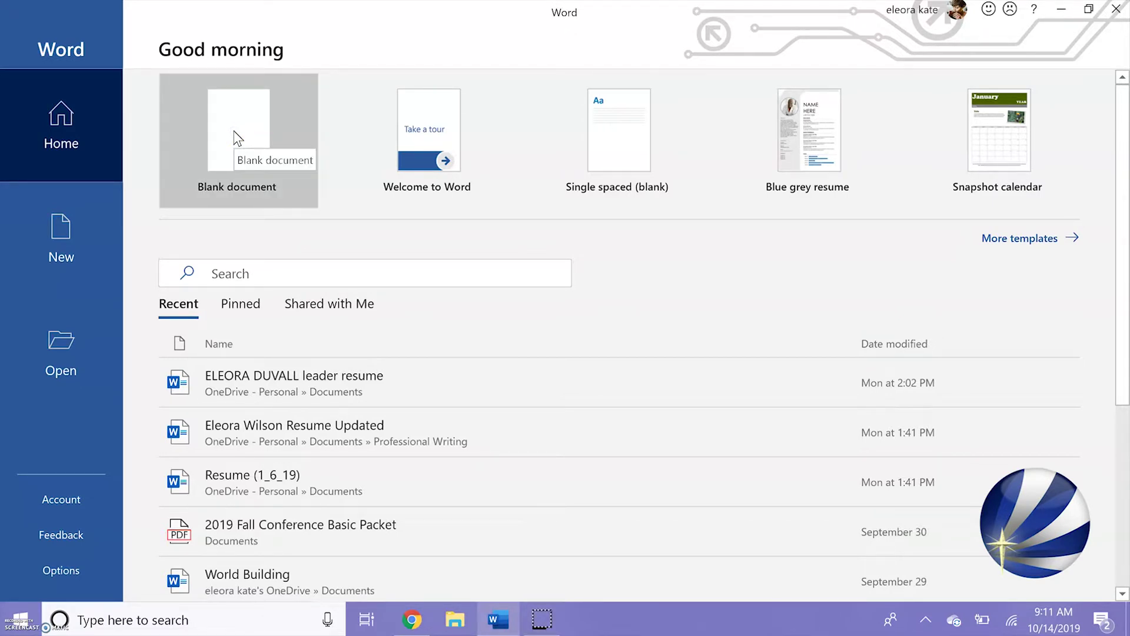
pyautogui.click(240, 147)
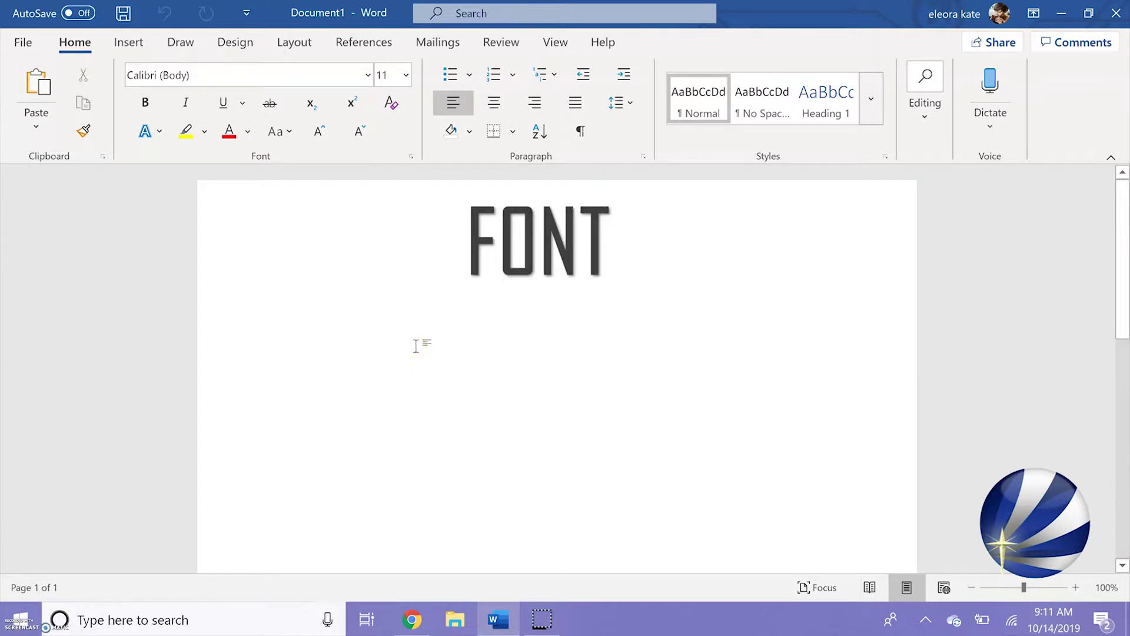
pyautogui.write('VIP’s Microsoft Word Essentials Tutorial  This is an “essentials” tutorial for complete beginners using Microsoft Word. Whether you use word for work, school, or for fun (shout out to my writer friends who probably already know all of this information) or you’re introducing someone to the word-processing system, this video is for you. And let’s be real, it’s also for the algorithm because I need something to post about. I’m going to teach you how to: change the font change the font size change the font color bold, italicize, and underline create bulleted or numbered lists change the justification and adjust spacing. Thanks for tuning in, I hope you found this video helpful, and if you aren’t yet a customer of VIP and you call the number on your screen and mentioned you saw this video, we’ll set you up with a free evaluation of all your business technology needs—just tell them the girl from the videos sent you.')
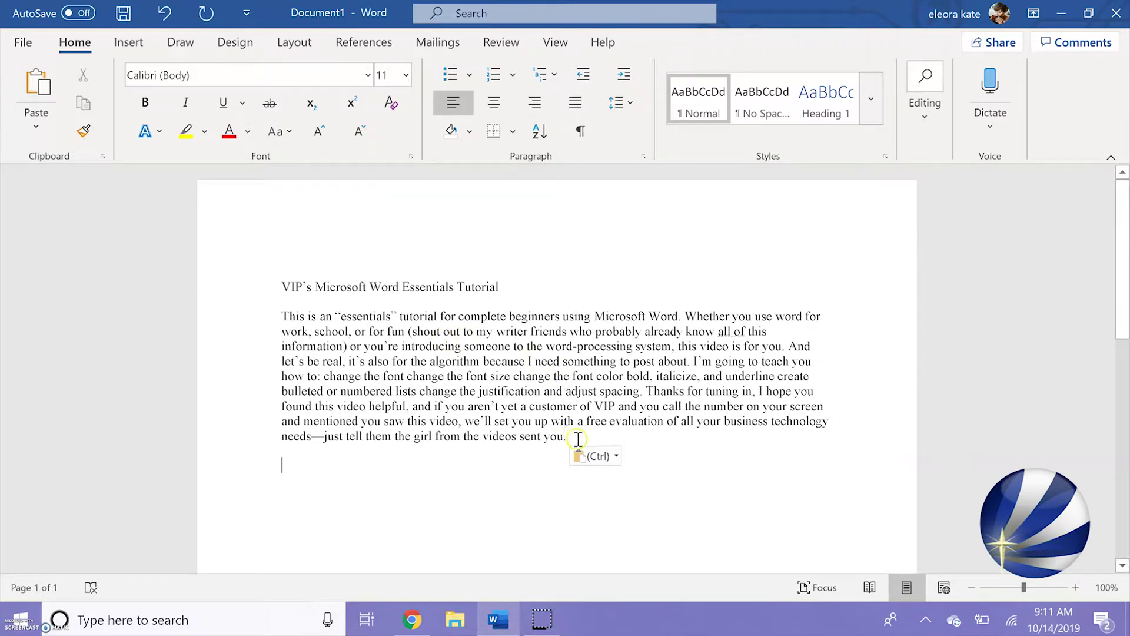
pyautogui.moveTo(578, 438); pyautogui.dragTo(259, 291)
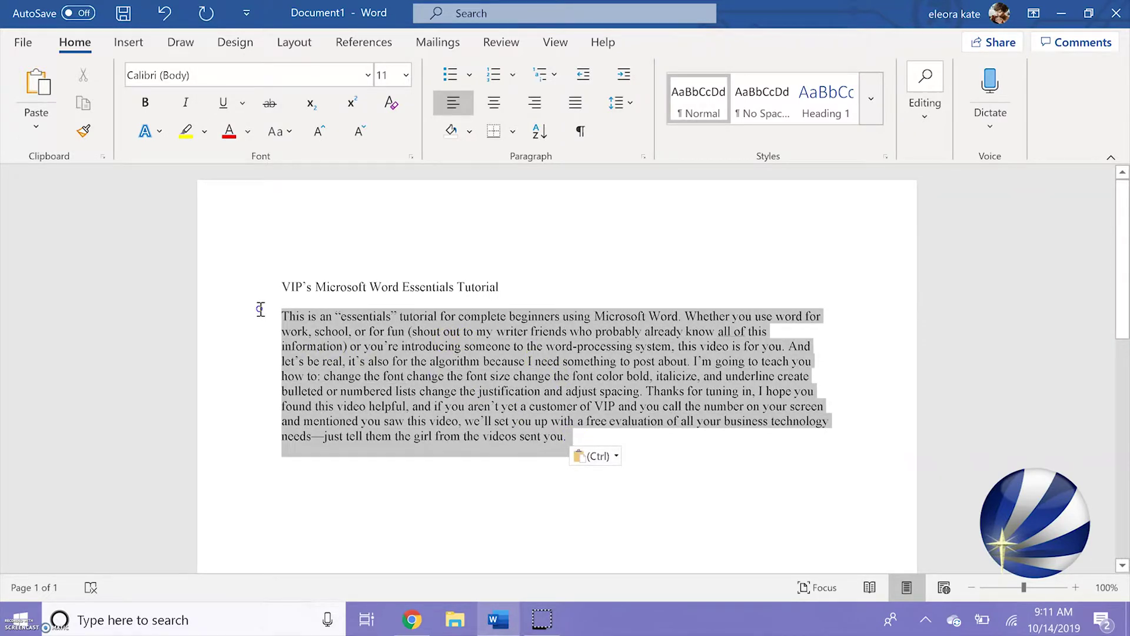
# Step: Switch all the selected tutorial text to the Calibri (Body) font
pyautogui.click(368, 76)
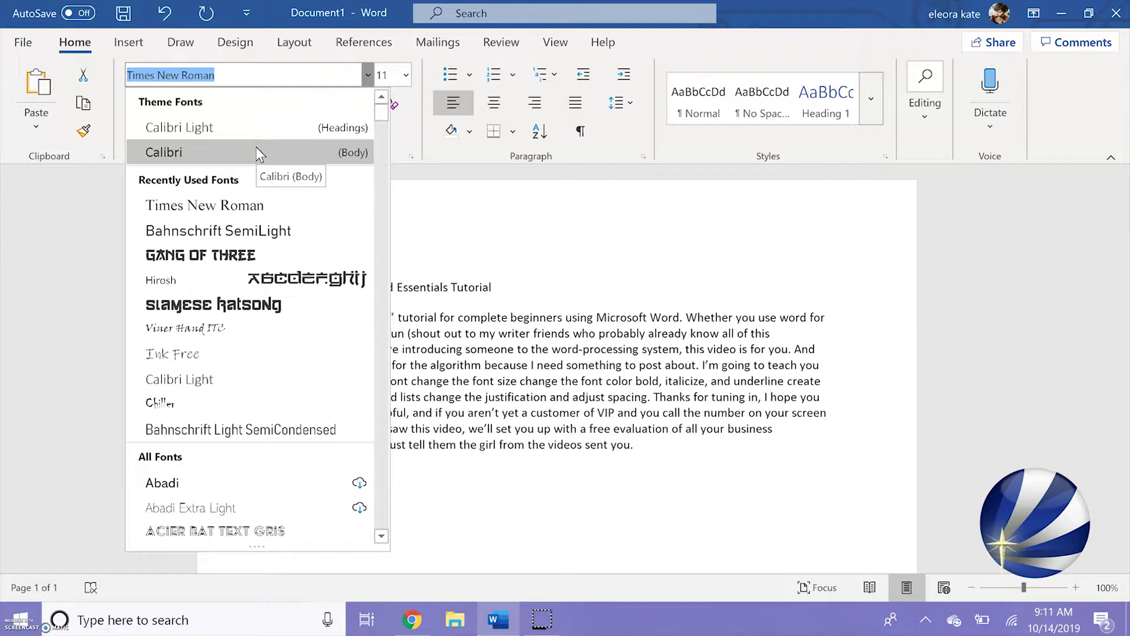
pyautogui.click(259, 152)
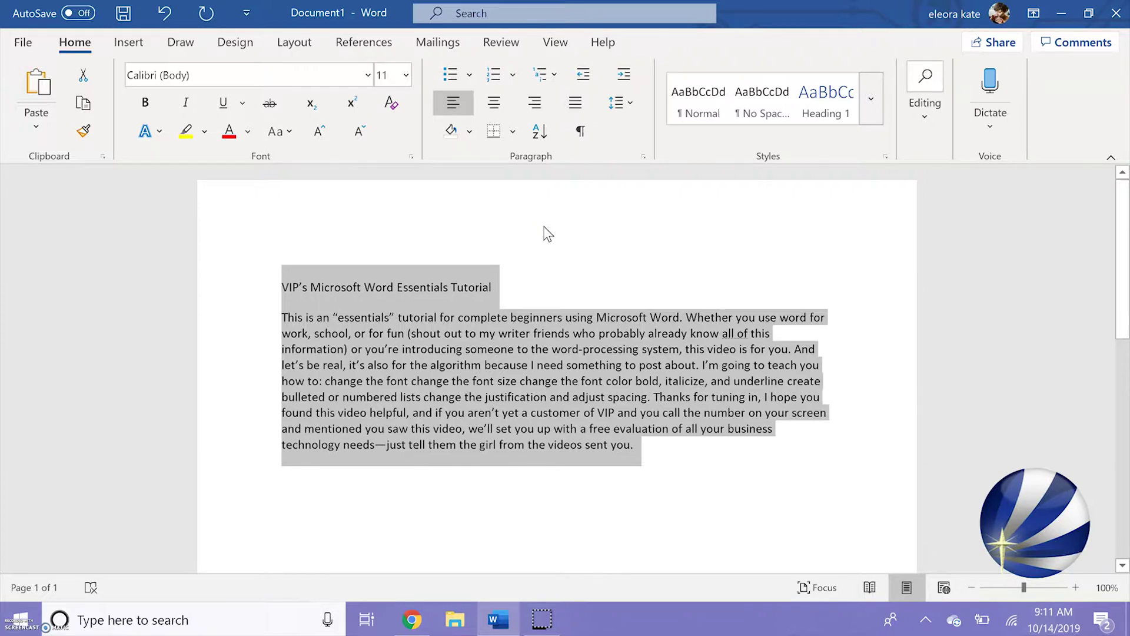
pyautogui.click(406, 75)
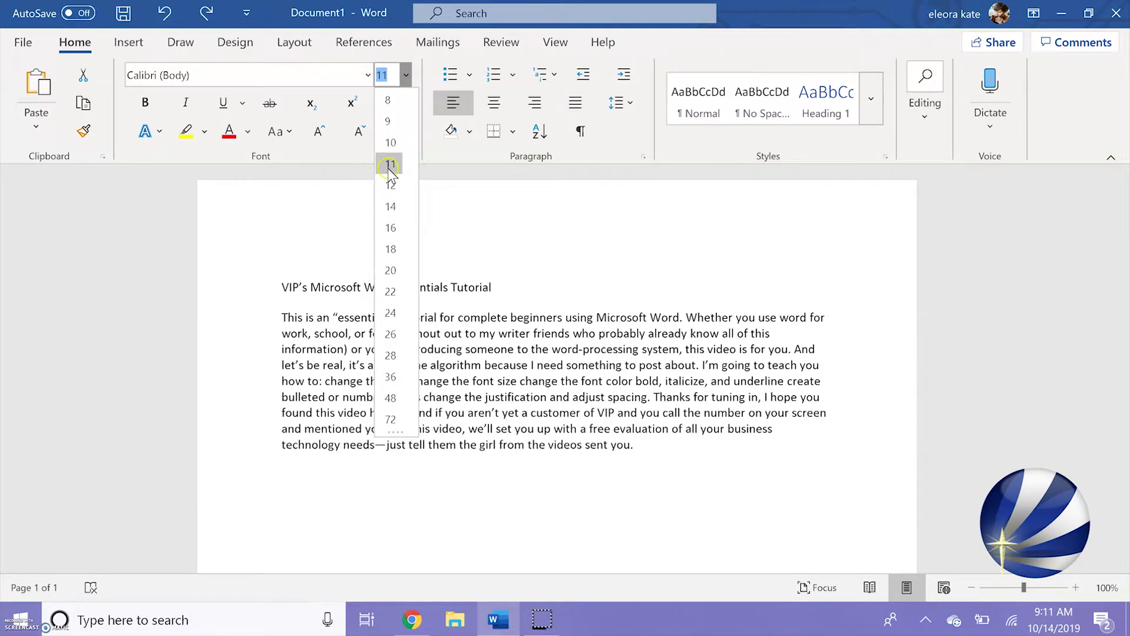
# Step: Set the text to 12 pt and select the title line
pyautogui.click(390, 186)
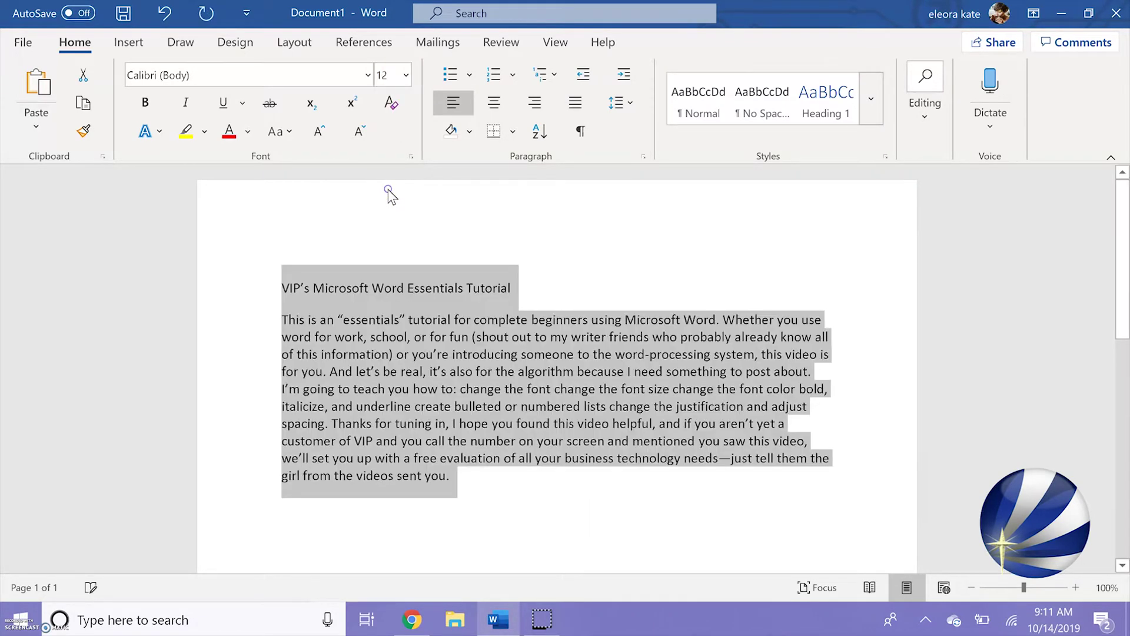
pyautogui.click(510, 287)
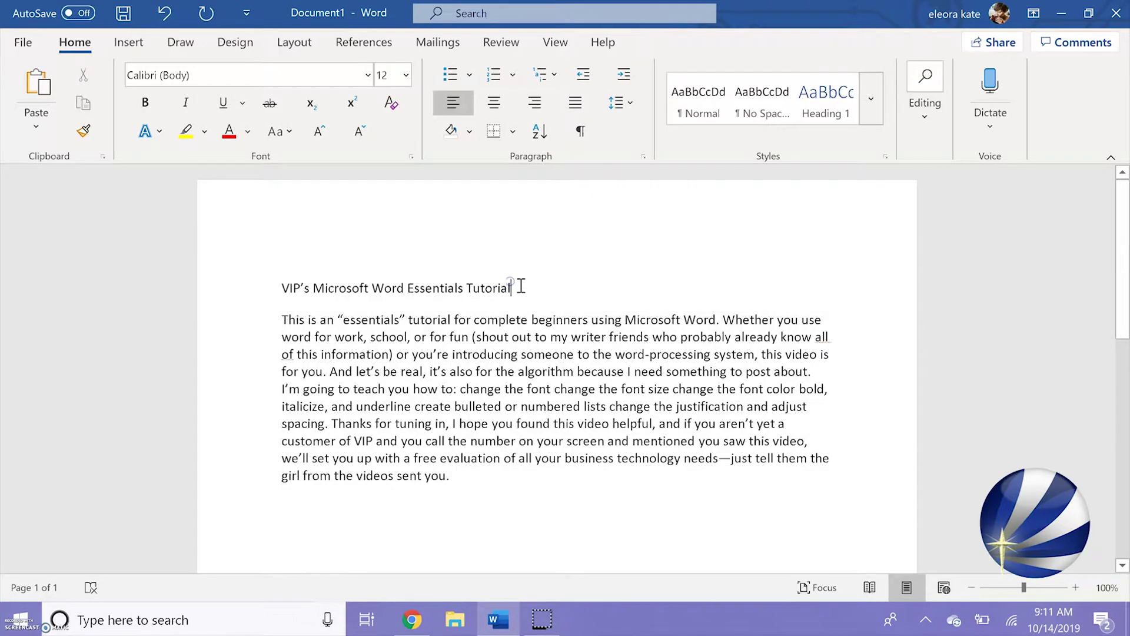
pyautogui.moveTo(515, 287); pyautogui.dragTo(298, 294)
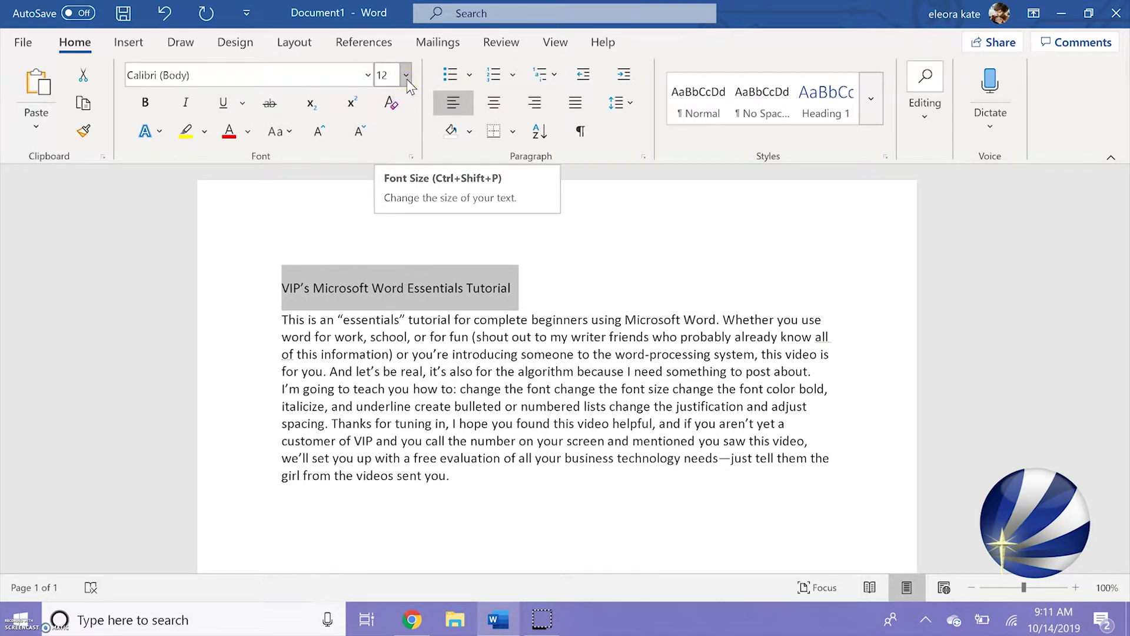
pyautogui.click(407, 78)
pyautogui.click(407, 79)
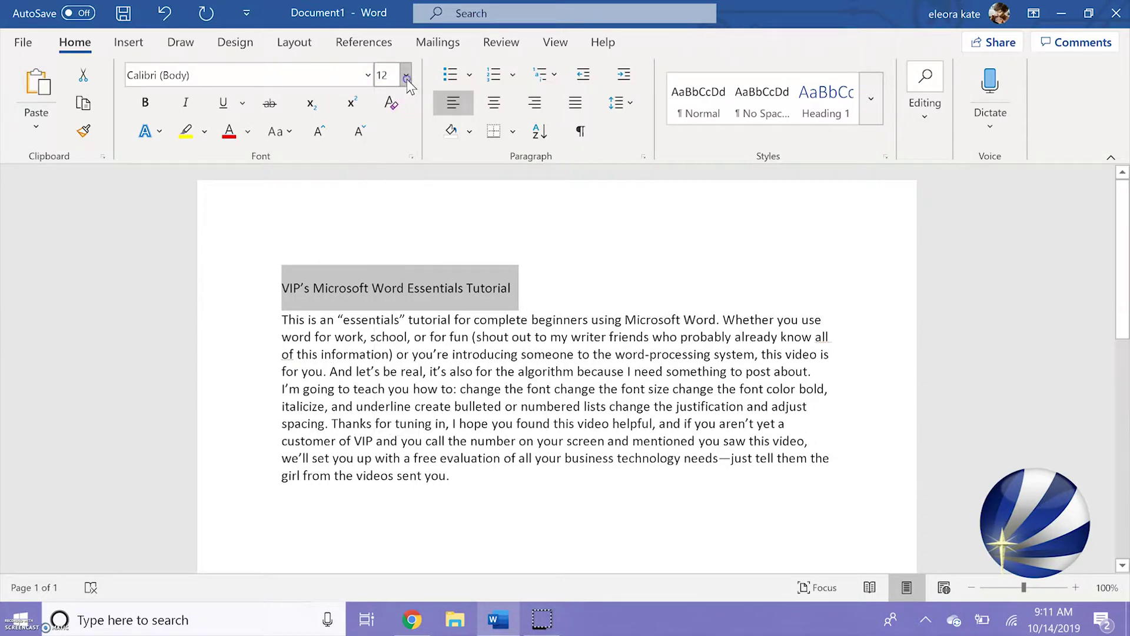
# Step: Enlarge the title step by step to 18 pt, then shrink it back to 14 pt
pyautogui.click(319, 134)
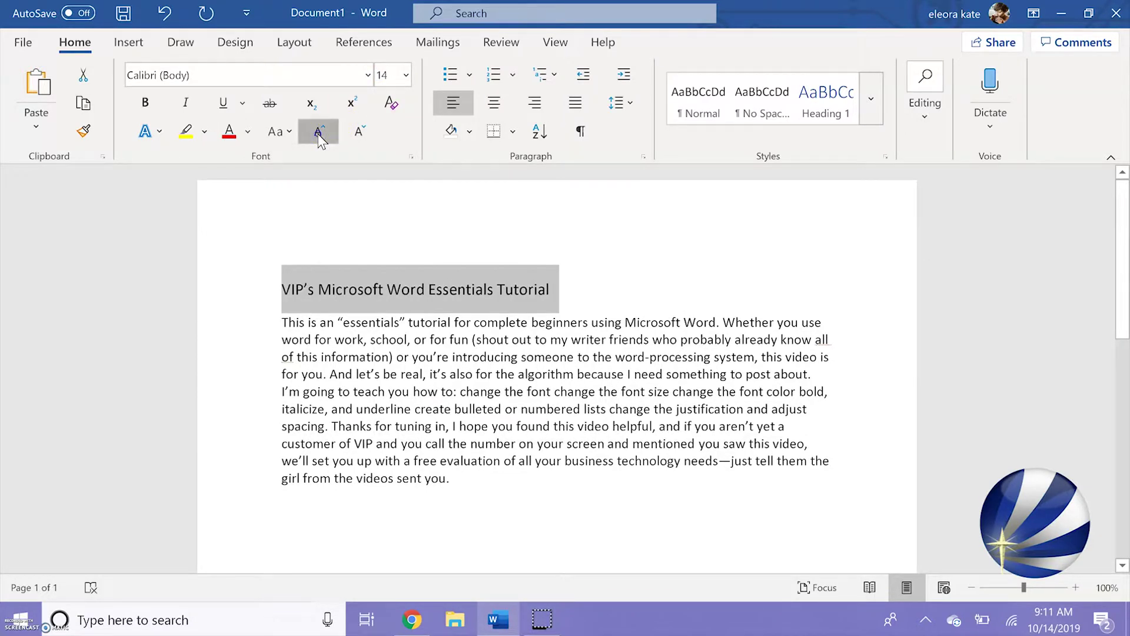
pyautogui.click(318, 133)
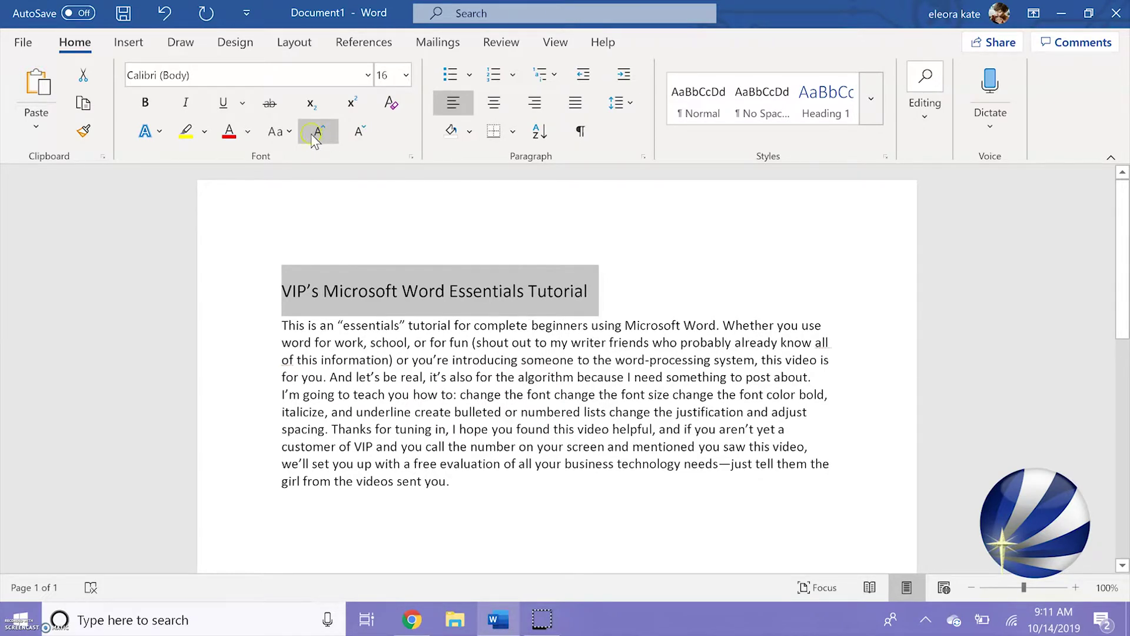
pyautogui.click(316, 135)
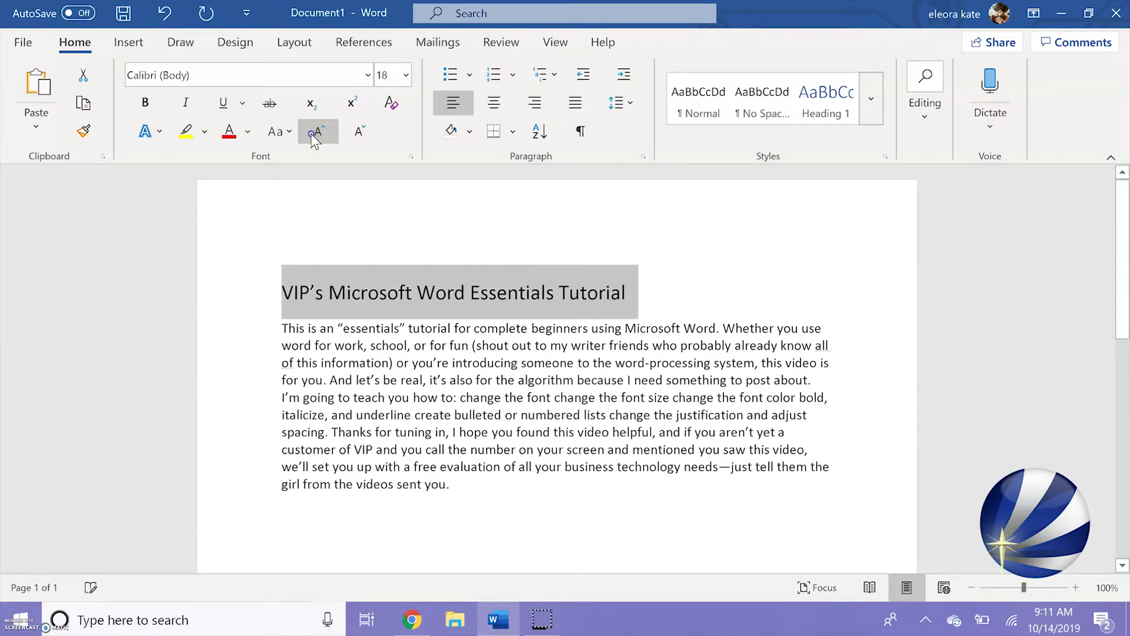
pyautogui.click(354, 134)
pyautogui.click(351, 135)
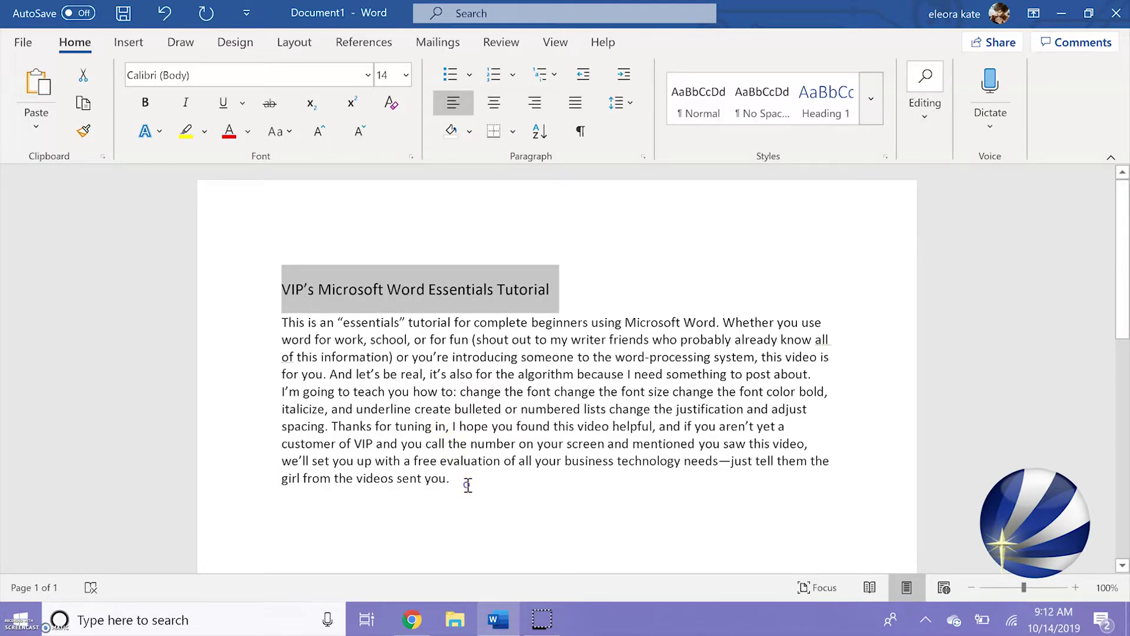
# Step: Make the selected title bold, briefly trying underline and italic
pyautogui.click(466, 482)
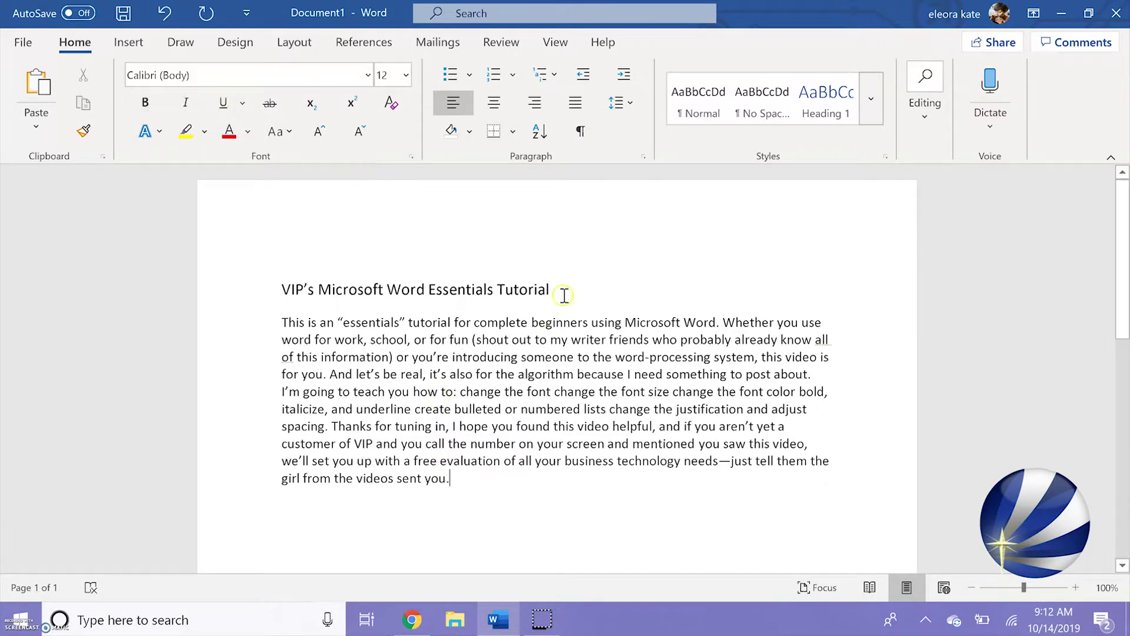
pyautogui.moveTo(557, 290); pyautogui.dragTo(281, 269)
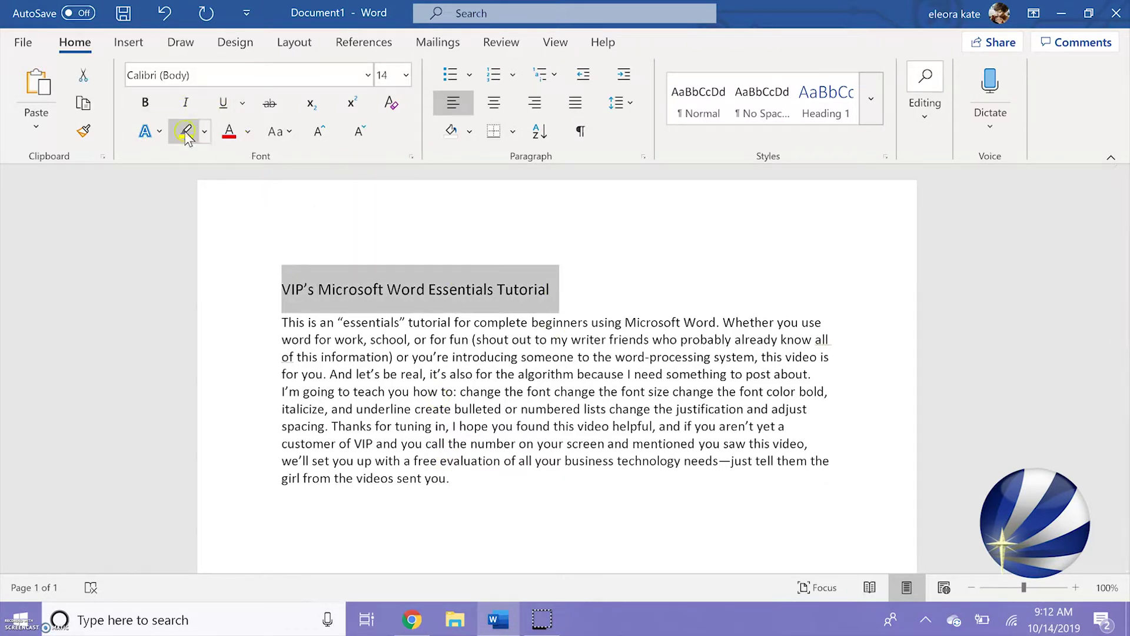
pyautogui.click(150, 103)
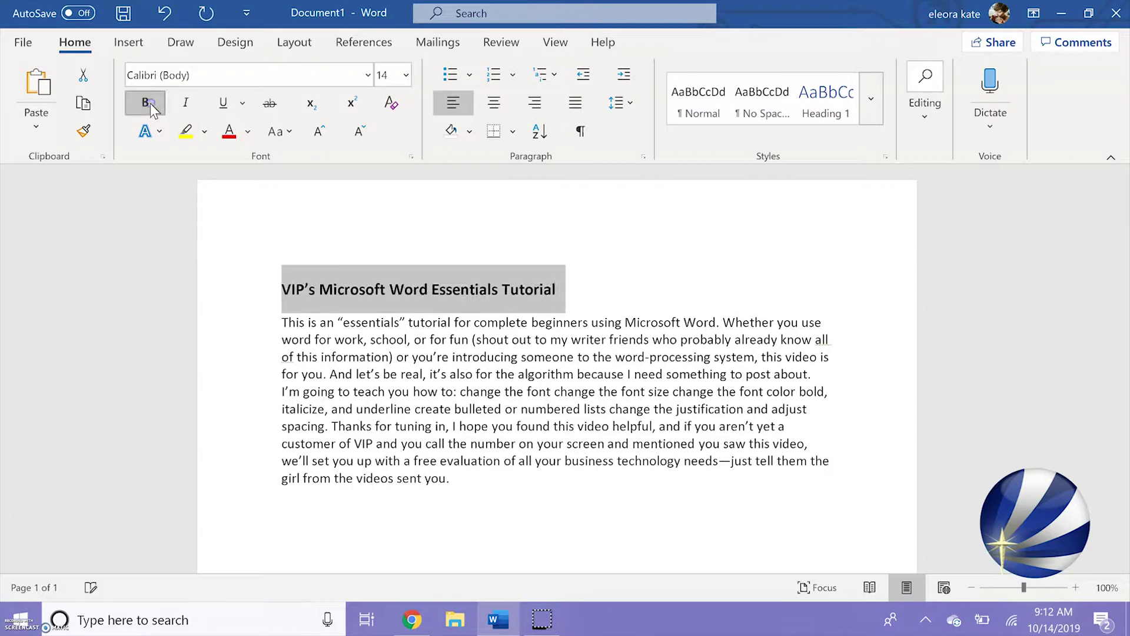
pyautogui.click(223, 103)
pyautogui.click(186, 103)
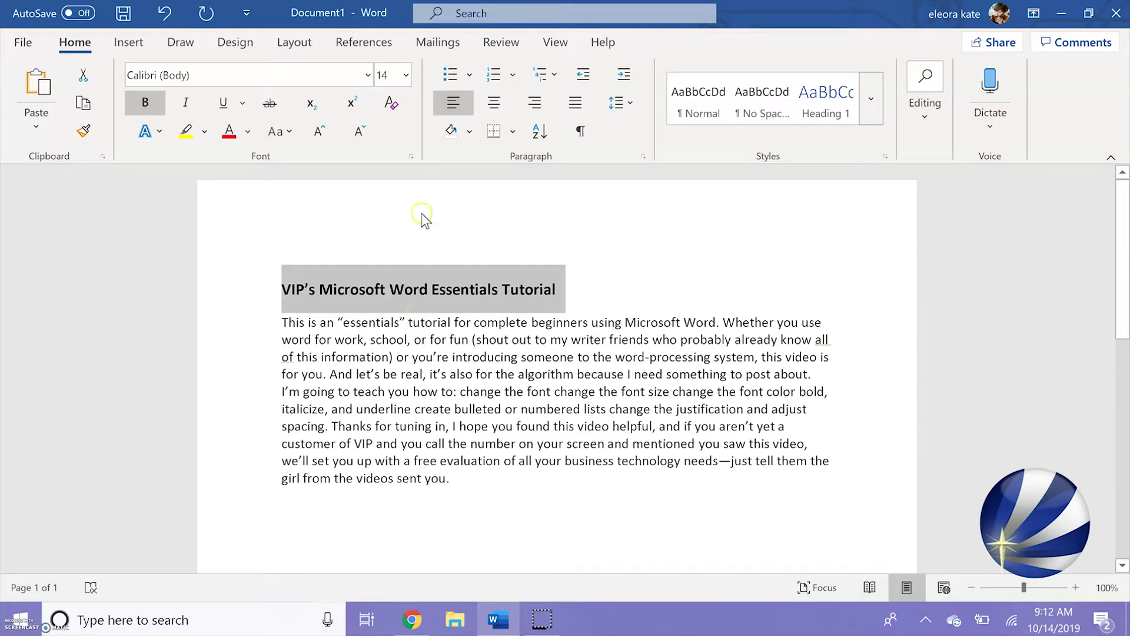
# Step: Colour the title light blue and highlight it in yellow
pyautogui.click(246, 132)
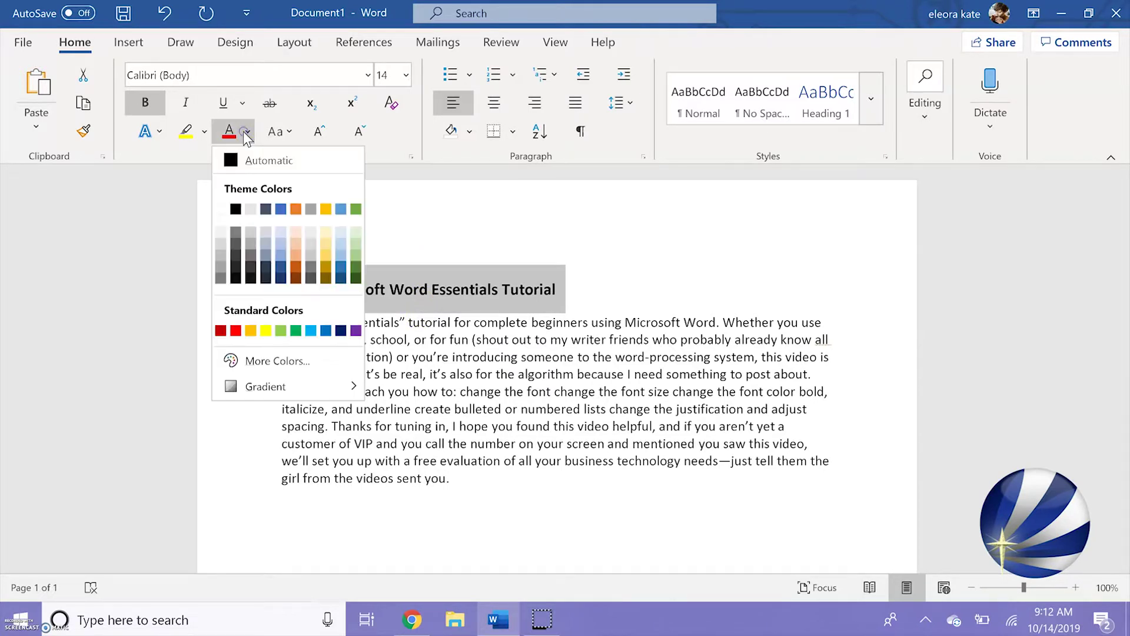
pyautogui.click(312, 331)
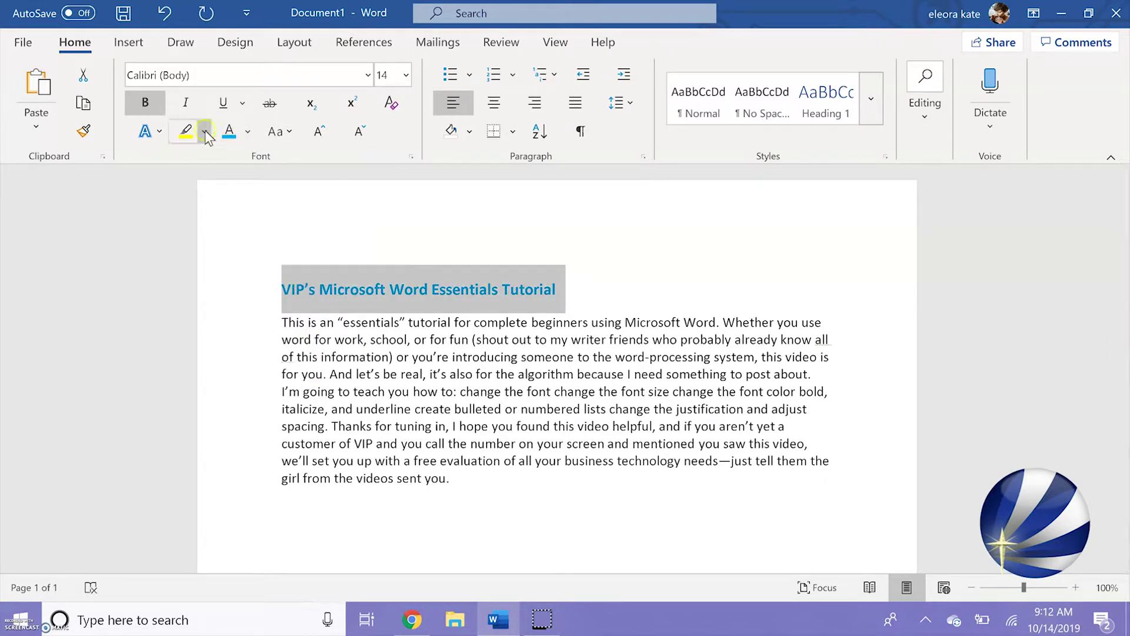
pyautogui.click(186, 132)
pyautogui.click(587, 291)
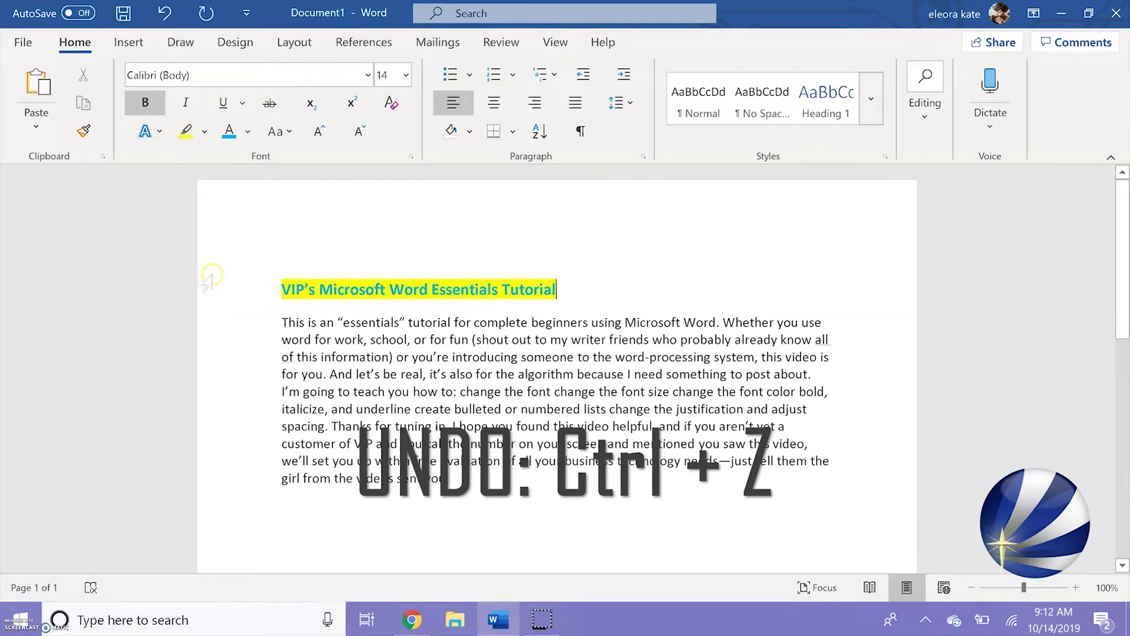
# Step: Undo the yellow highlight and blue colour, then center the bold title
pyautogui.hotkey('ctrl', 'z')
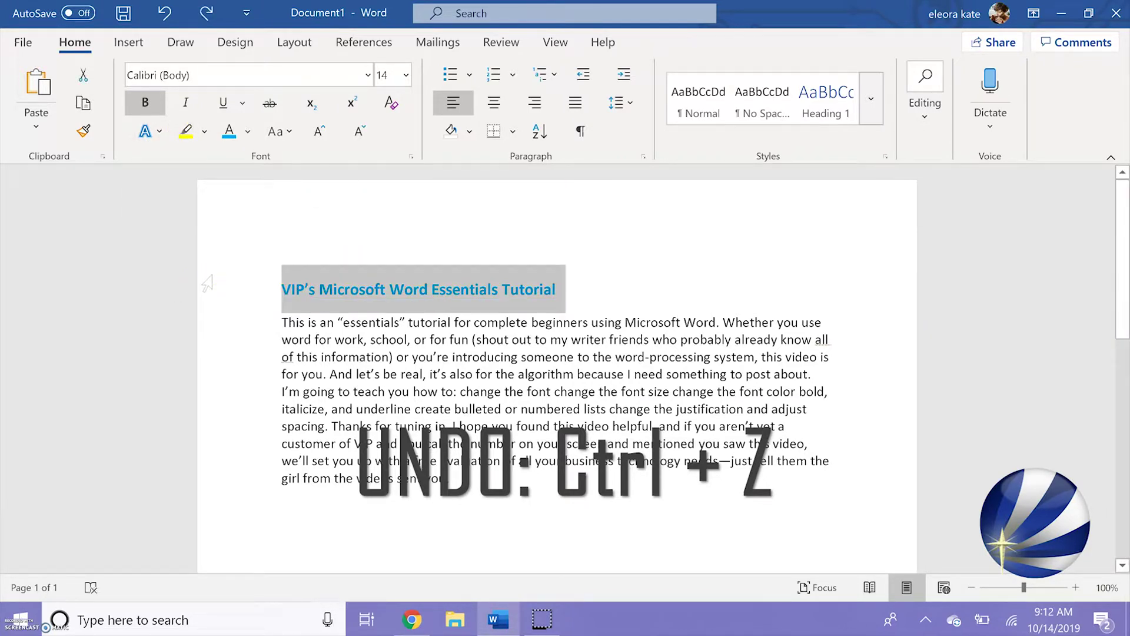
pyautogui.hotkey('ctrl', 'z')
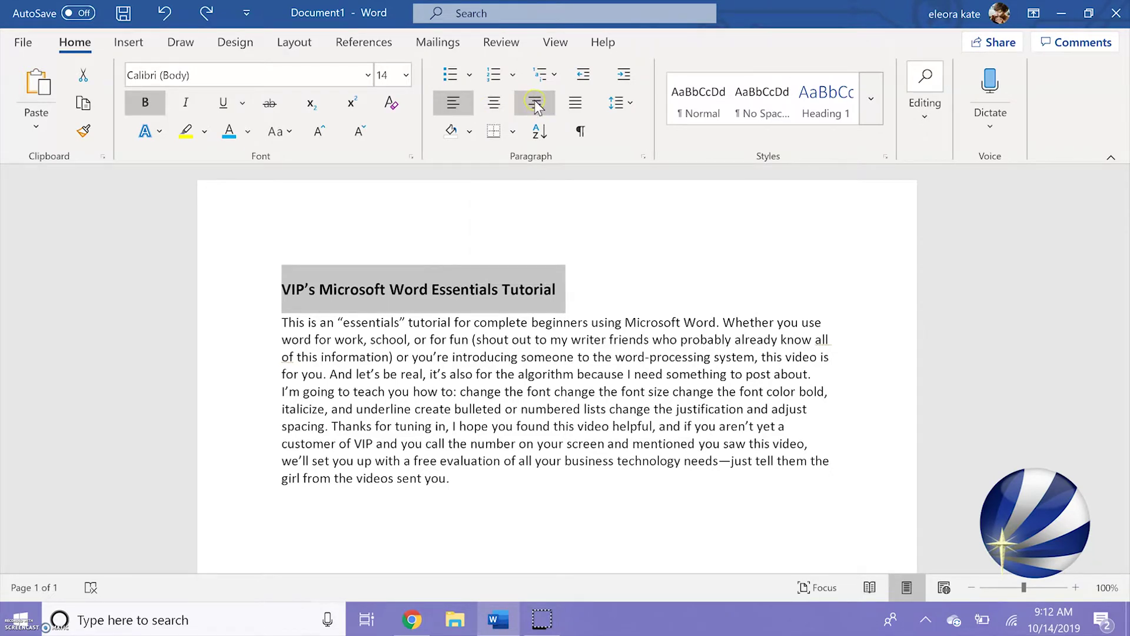
pyautogui.click(495, 105)
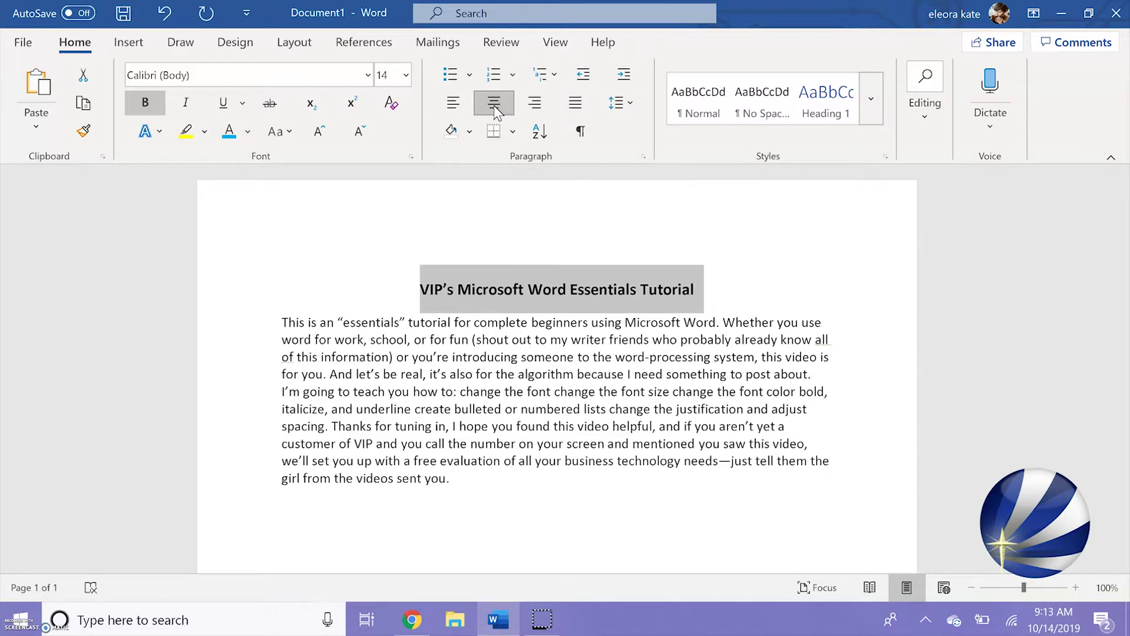
# Step: Break the list text onto a new paragraph at 'change' and apply arrow bullets
pyautogui.click(459, 406)
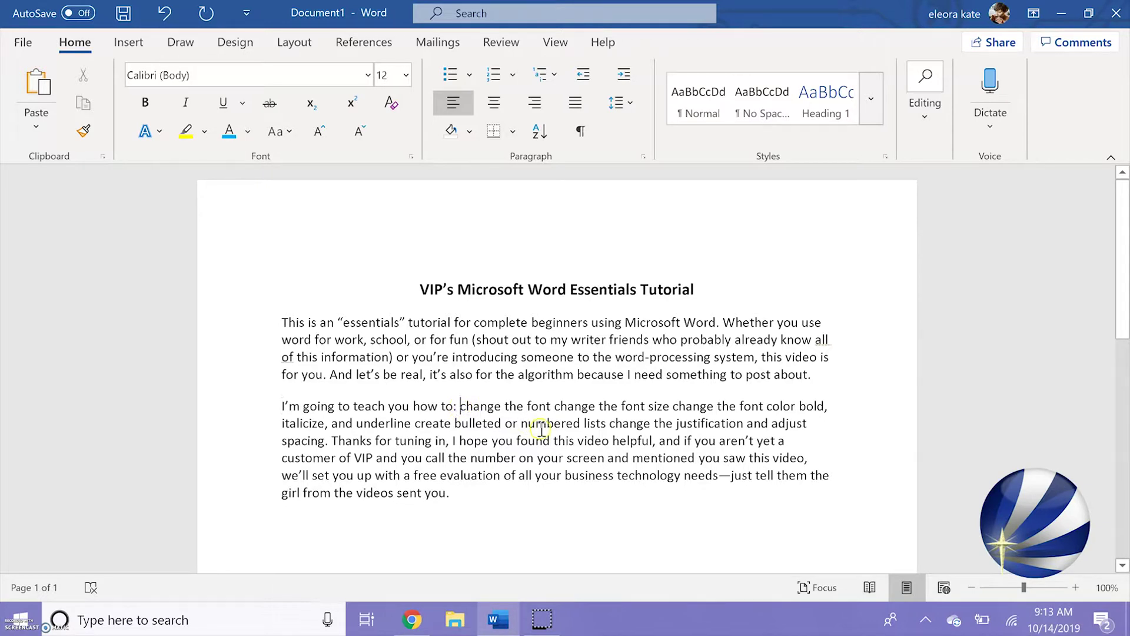
pyautogui.press('Return')
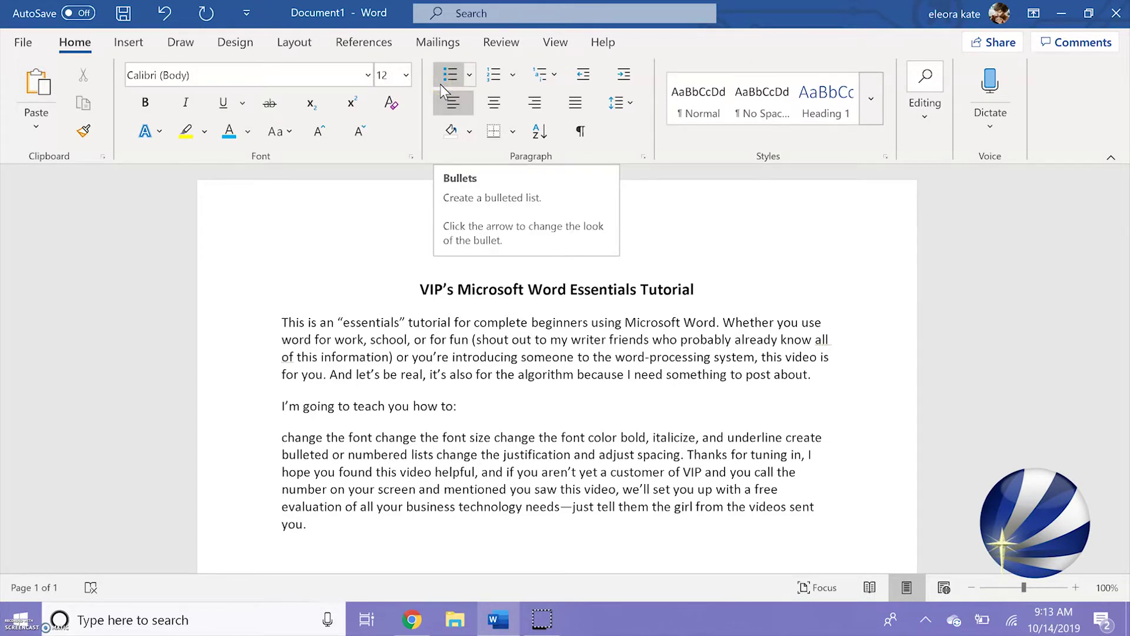
pyautogui.click(466, 81)
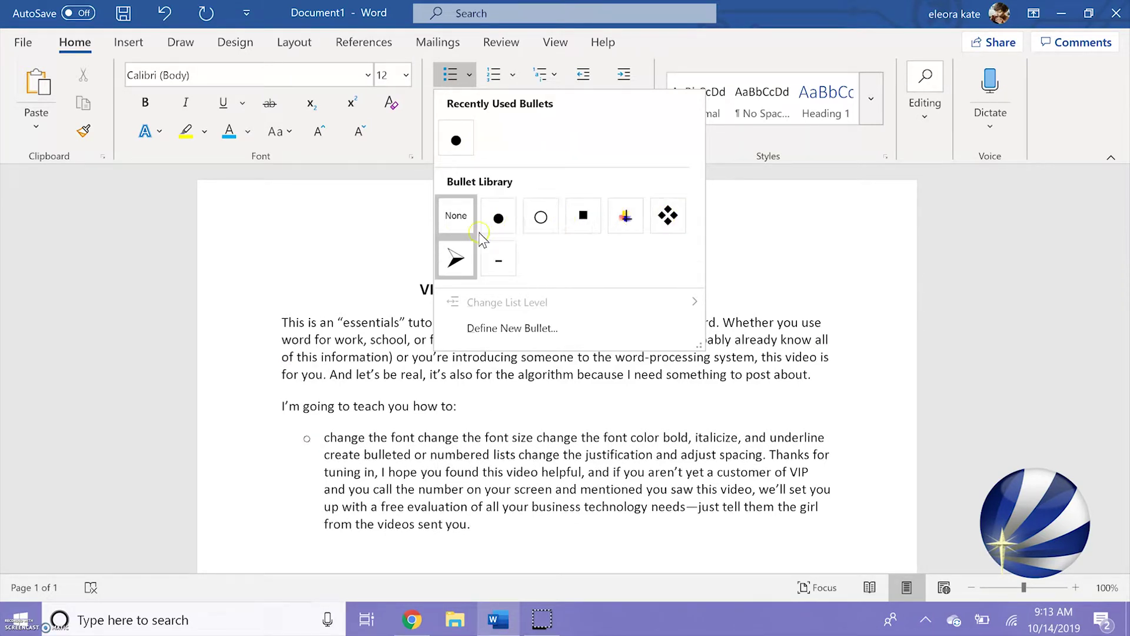
pyautogui.click(457, 259)
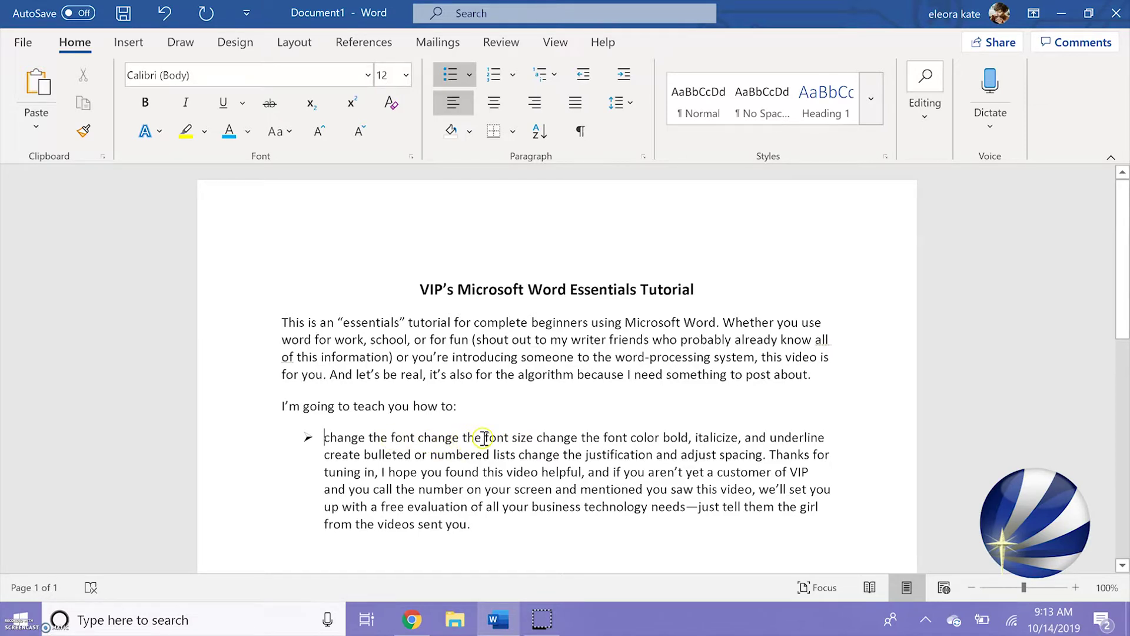
# Step: Split the list into new bullets at the second 'change' and after 'size' and 'color'
pyautogui.click(416, 438)
pyautogui.press('Return')
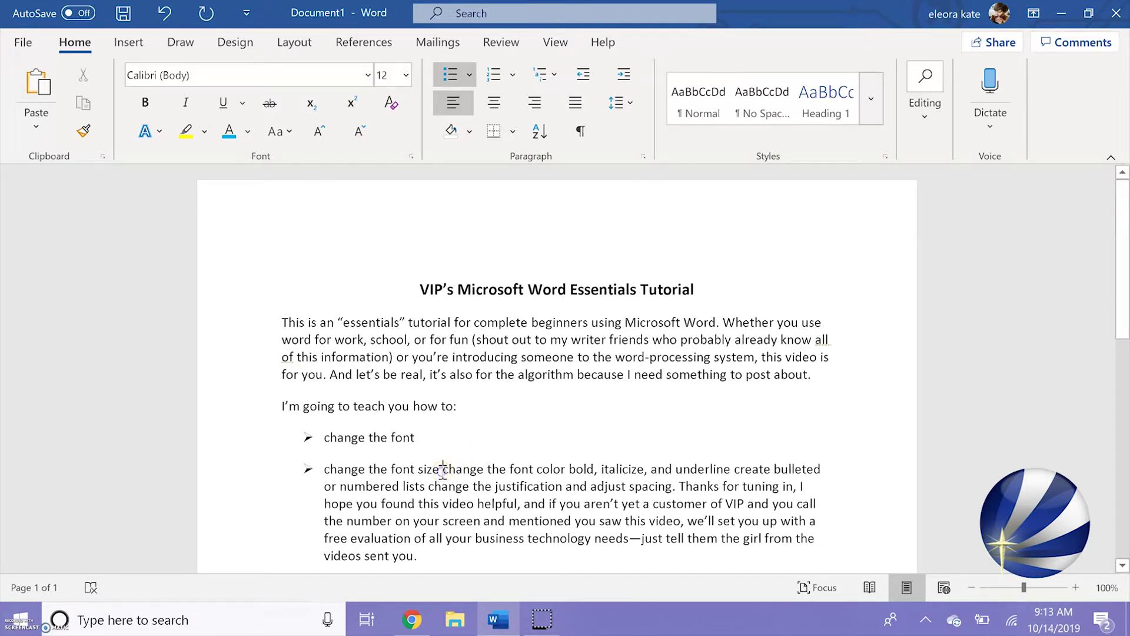
pyautogui.click(442, 469)
pyautogui.press('Return')
pyautogui.scroll(-2, 459, 441)
pyautogui.scroll(-1, 478, 410)
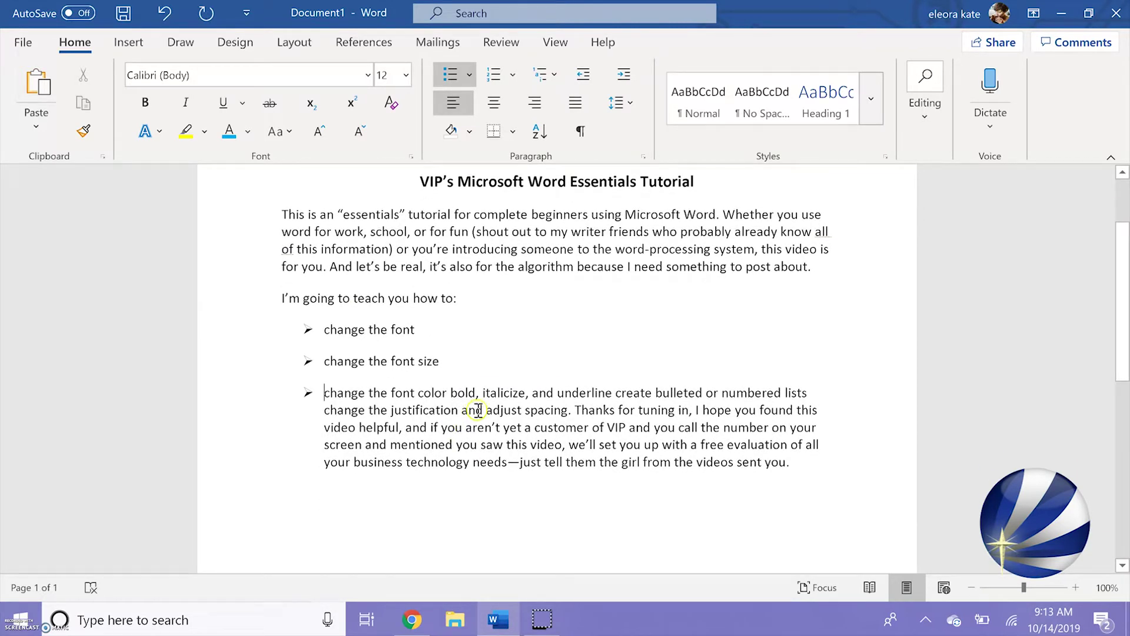
pyautogui.click(451, 394)
pyautogui.press('Return')
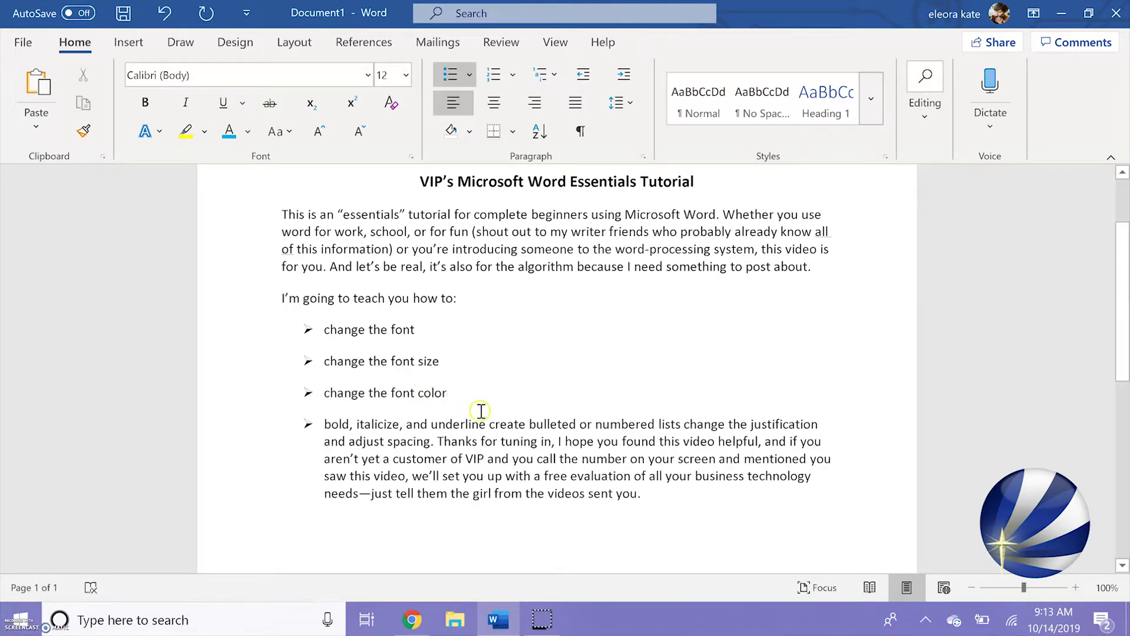
# Step: Add bullet breaks after 'underline' and 'lists' to finish the six items
pyautogui.click(488, 424)
pyautogui.press('Return')
pyautogui.click(534, 449)
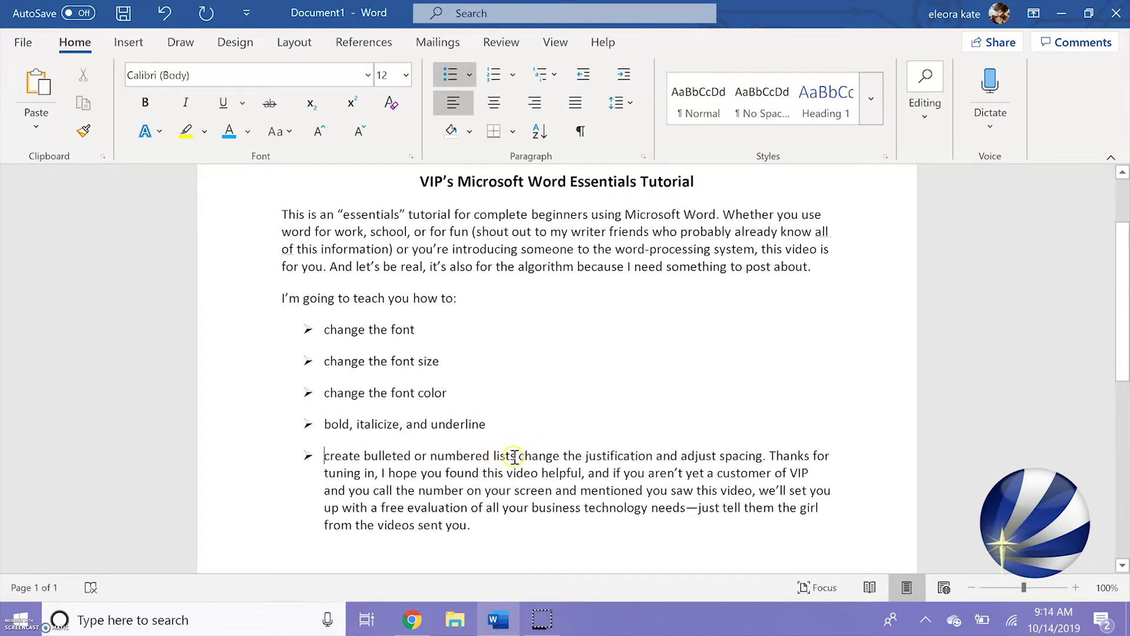
pyautogui.click(517, 455)
pyautogui.press('Return')
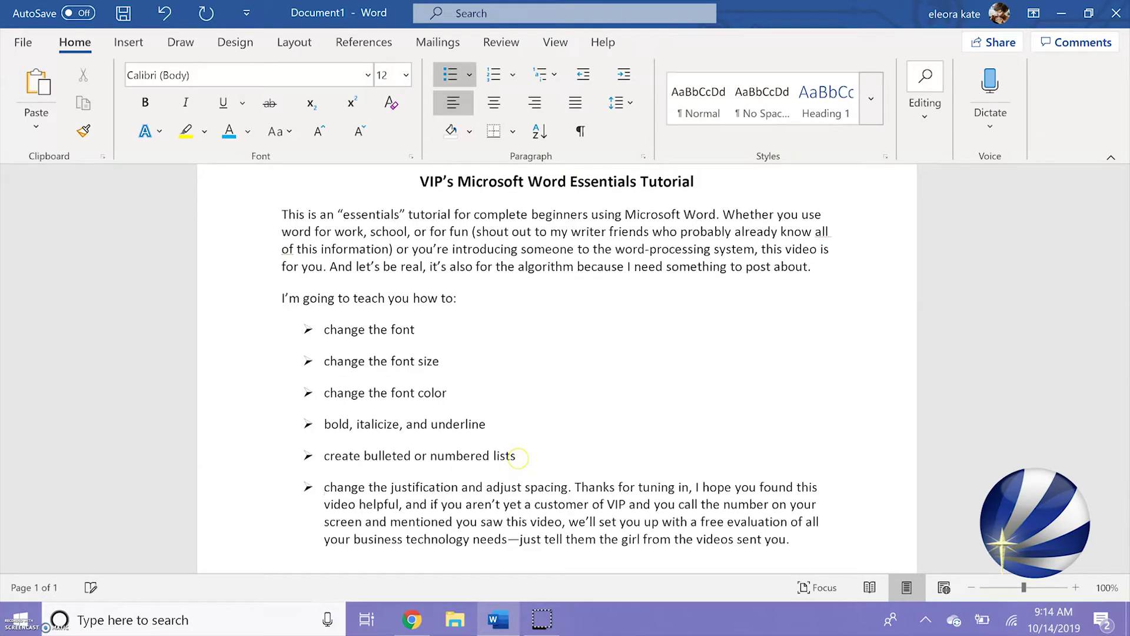
pyautogui.scroll(-1, 529, 451)
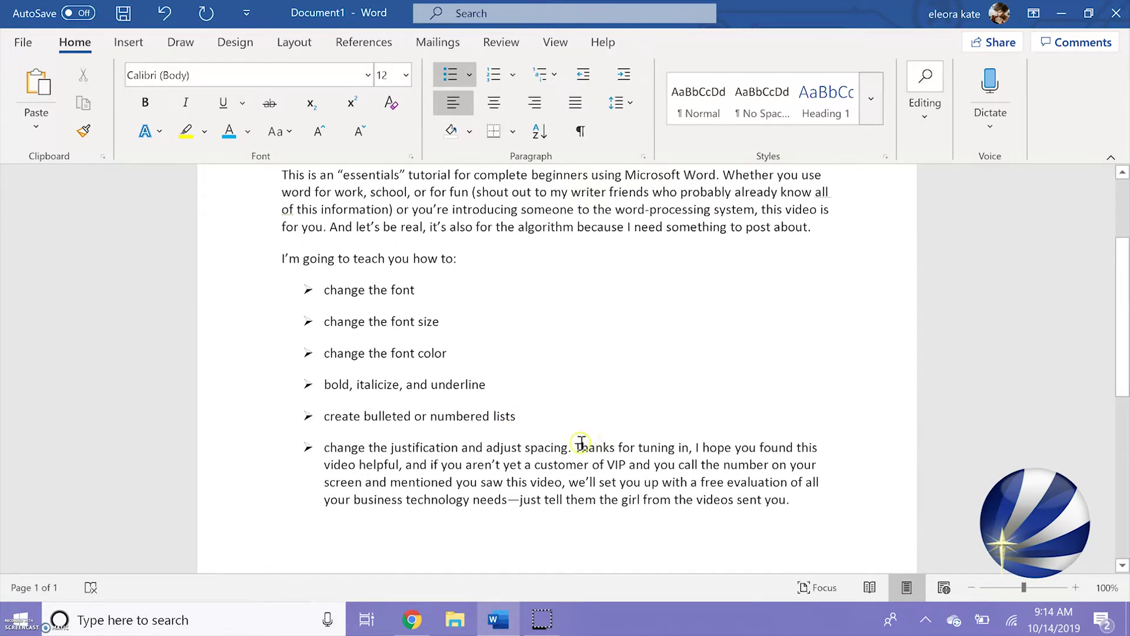
# Step: Move 'Thanks' onto its own line and remove its bullet and indent
pyautogui.press('Return')
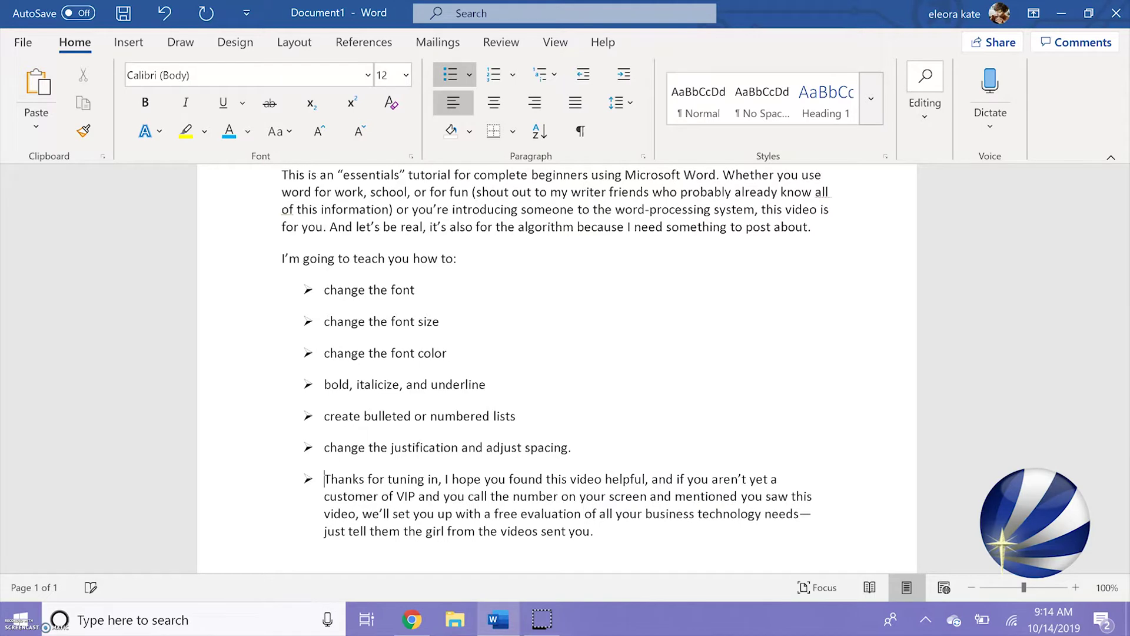
pyautogui.press('BackSpace')
pyautogui.press('BackSpace')
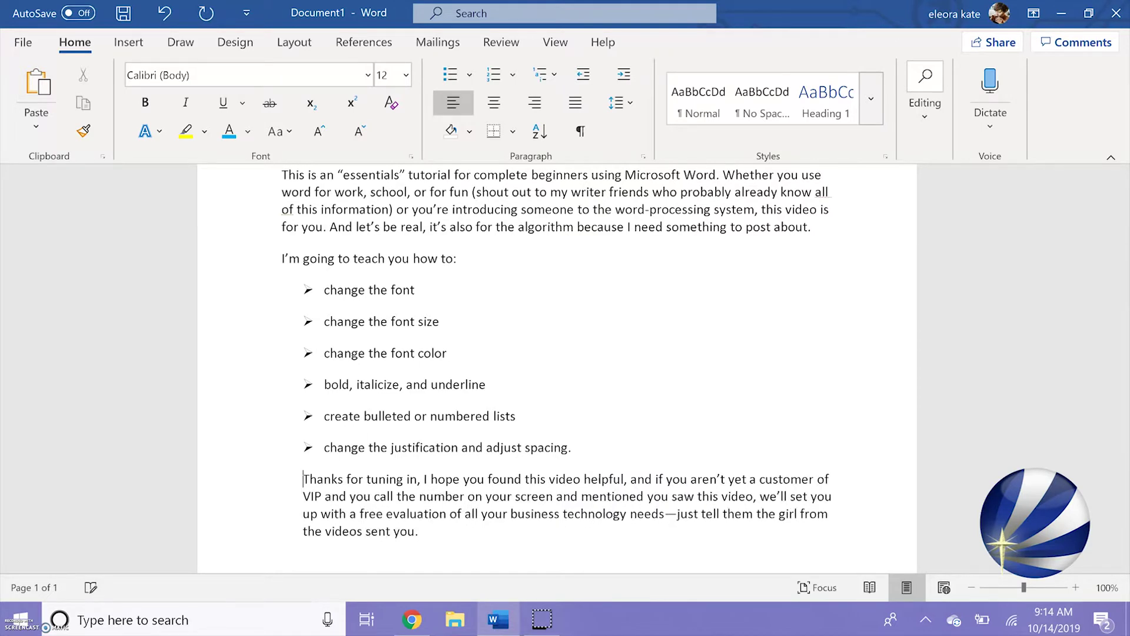
pyautogui.press('BackSpace')
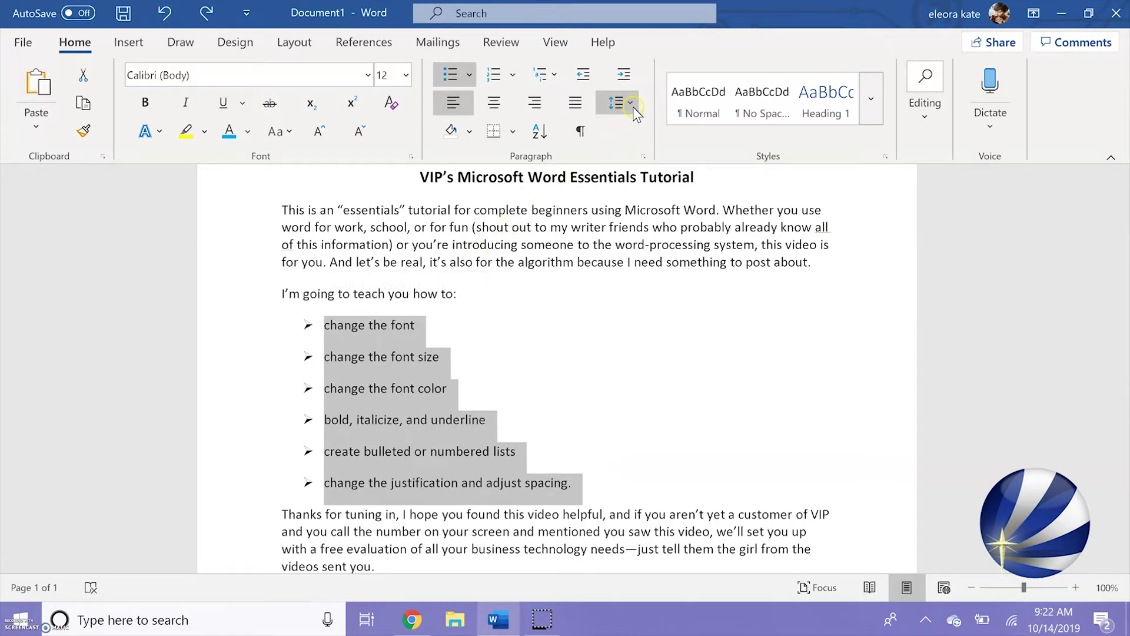
# Step: Preview the line spacing options, then select all six bulleted items
pyautogui.click(630, 104)
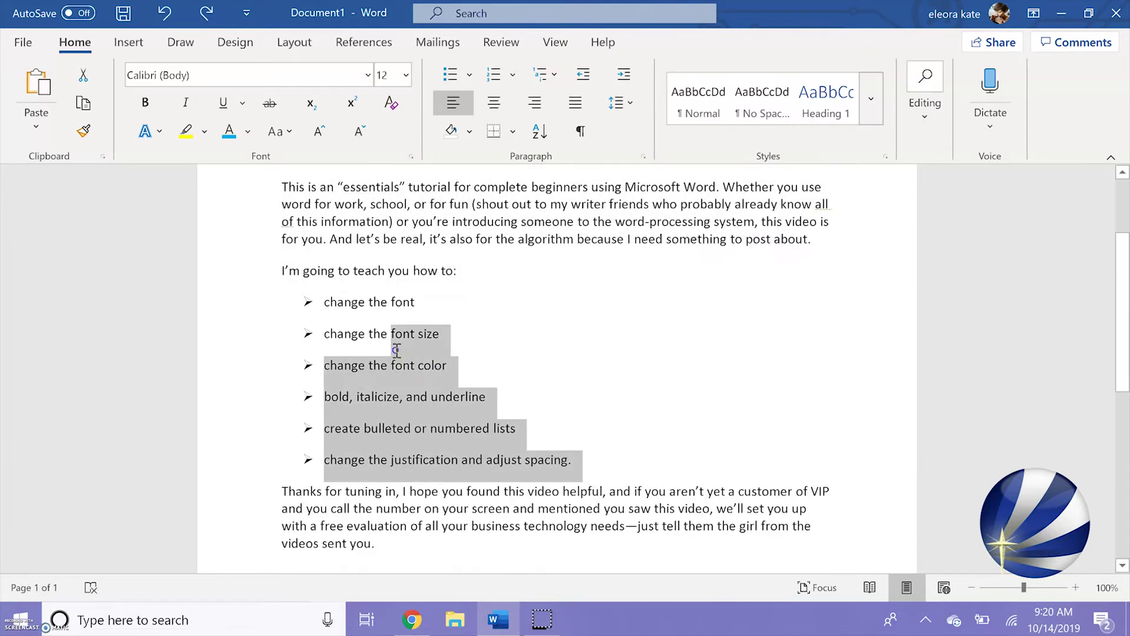
pyautogui.moveTo(396, 350)
pyautogui.mouseDown()
pyautogui.moveTo(326, 330)
pyautogui.moveTo(321, 310)
pyautogui.mouseUp()
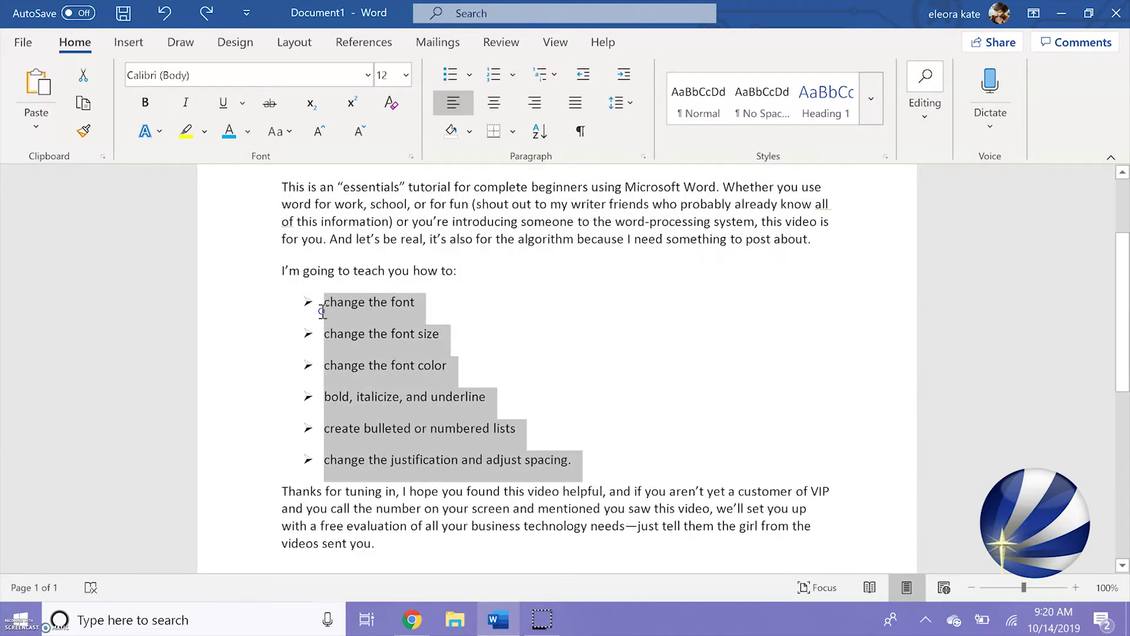
# Step: Give the selected list 6 pt spacing before and after, with single line spacing
pyautogui.rightClick(397, 351)
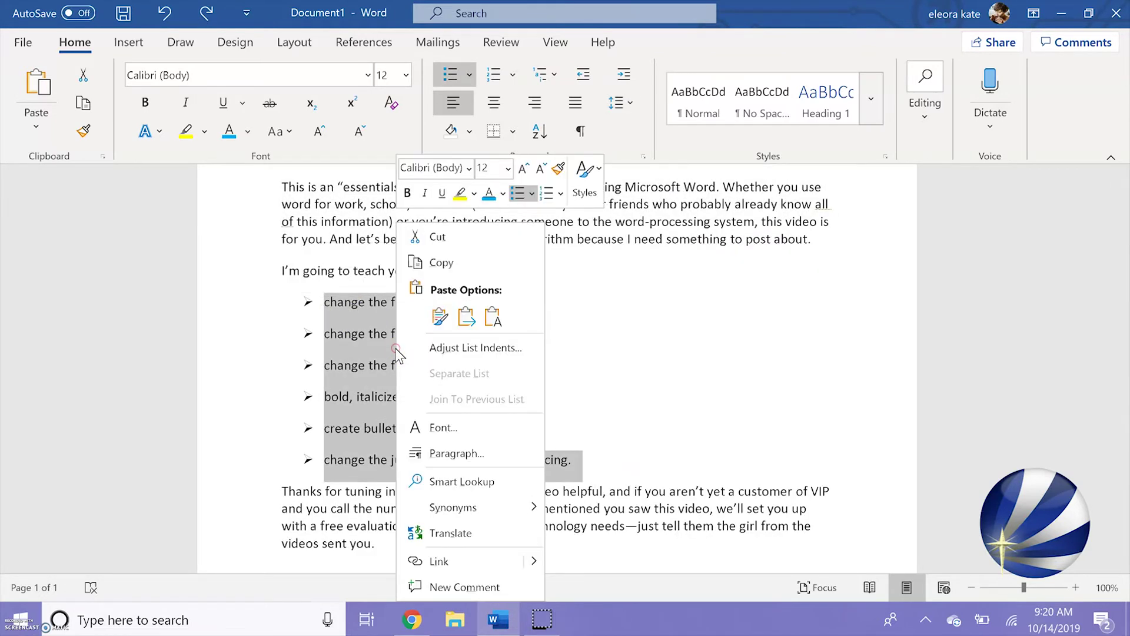
pyautogui.click(496, 454)
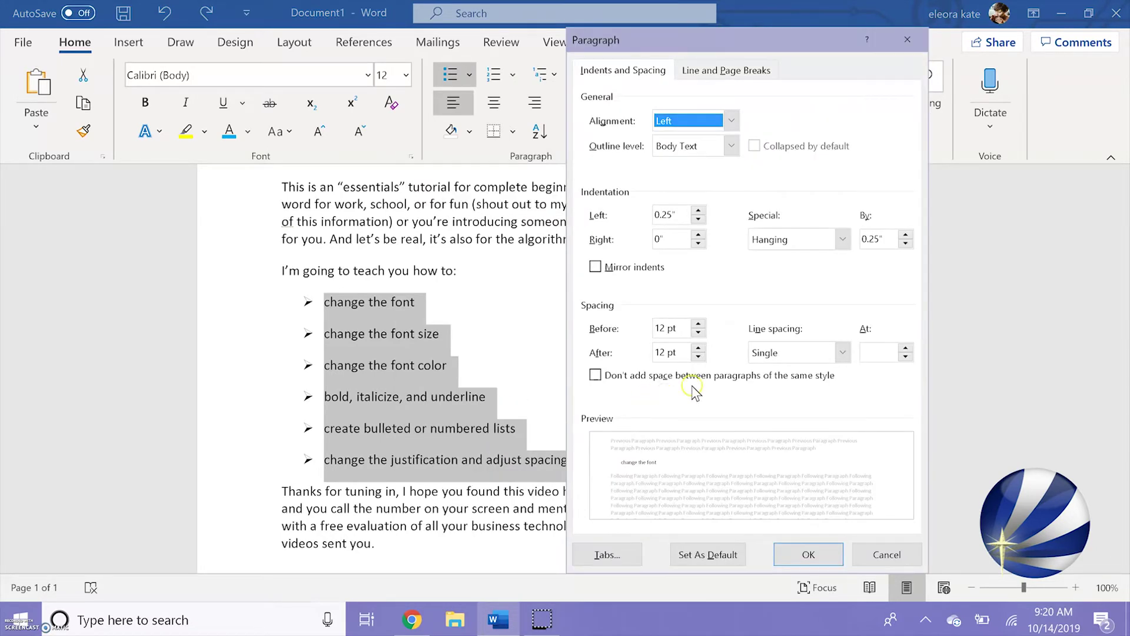
pyautogui.click(698, 333)
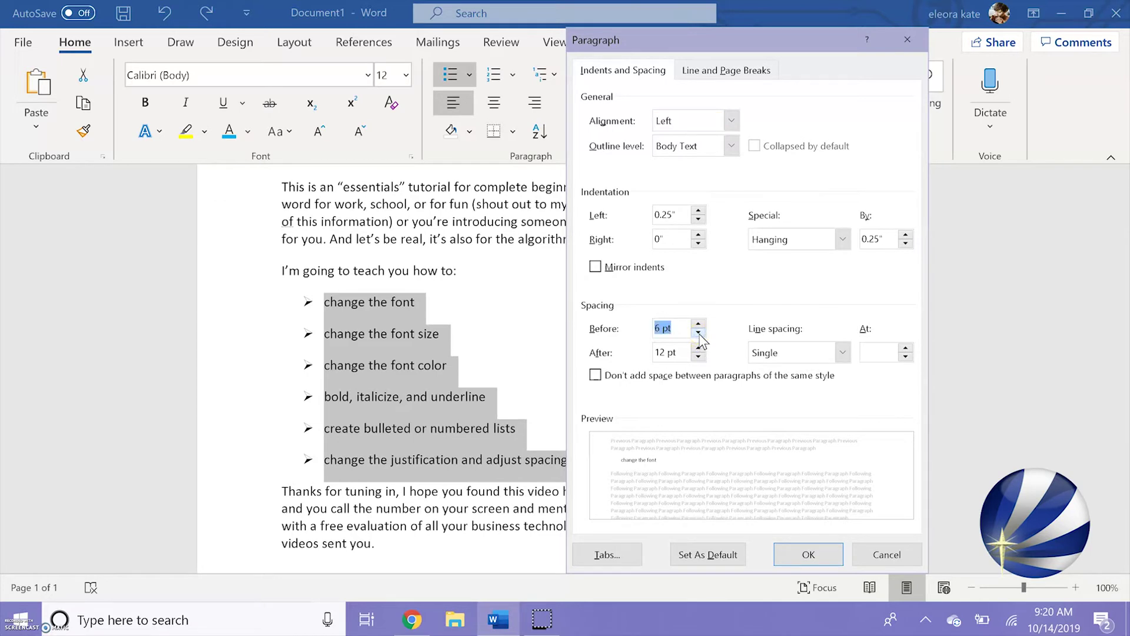
pyautogui.click(699, 357)
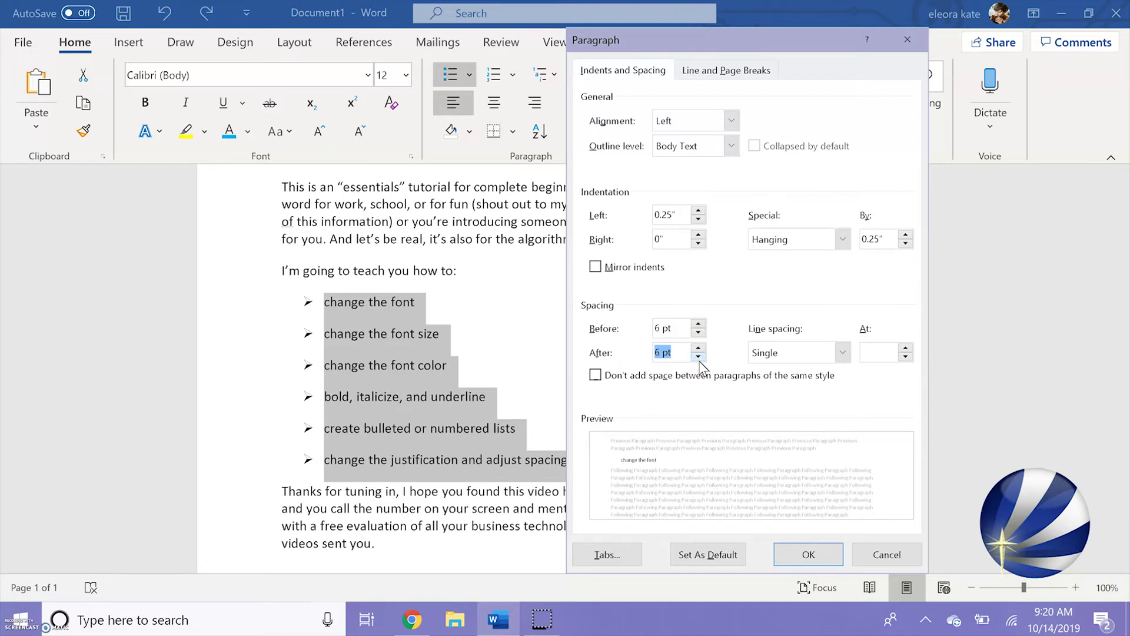
pyautogui.click(842, 353)
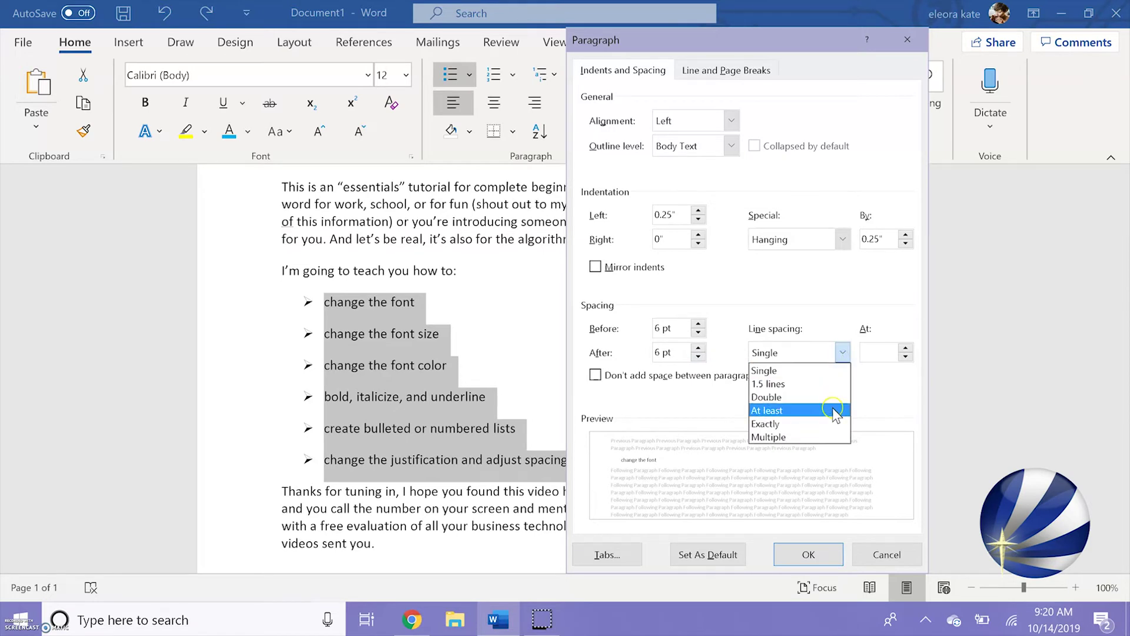
pyautogui.click(813, 369)
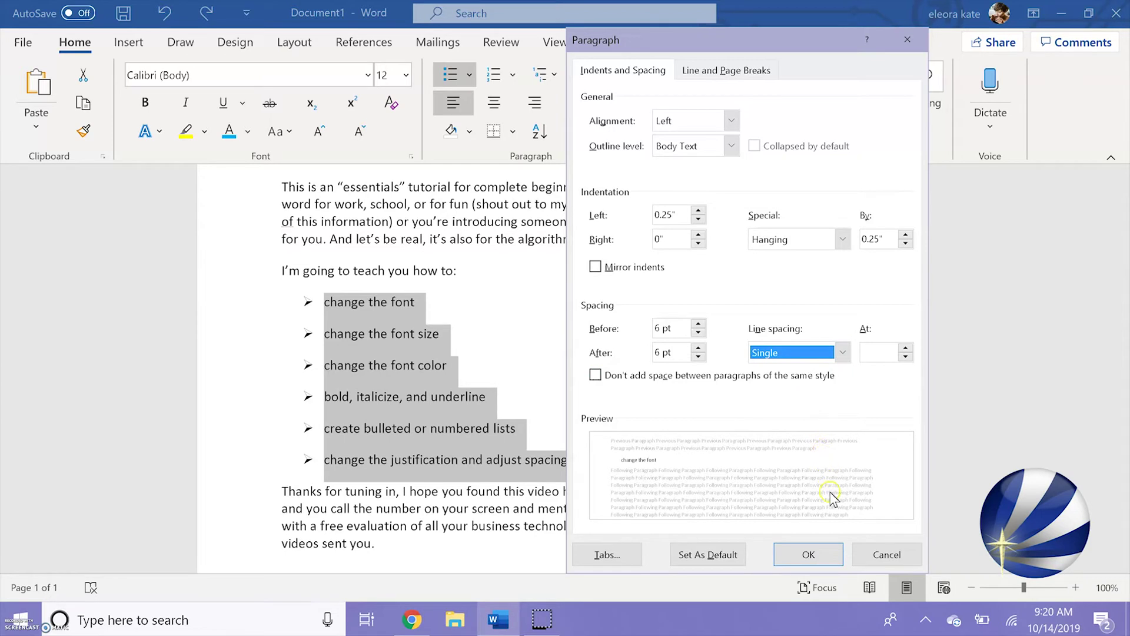
pyautogui.click(811, 555)
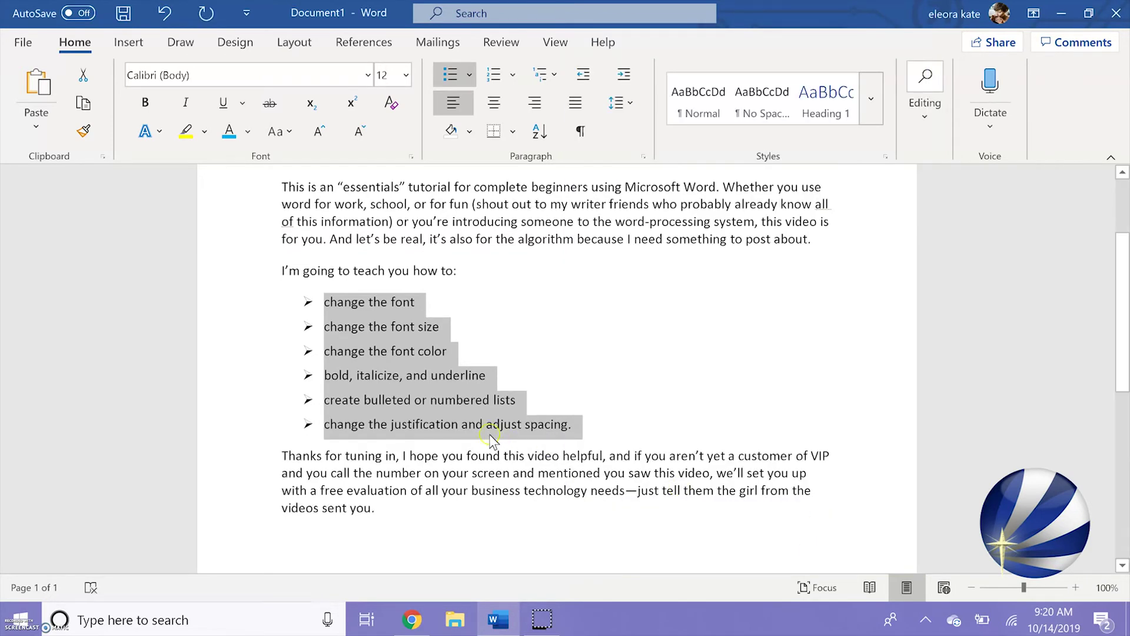
# Step: Paste the clipboard's tutorial text over the selected bulleted list
pyautogui.rightClick(446, 407)
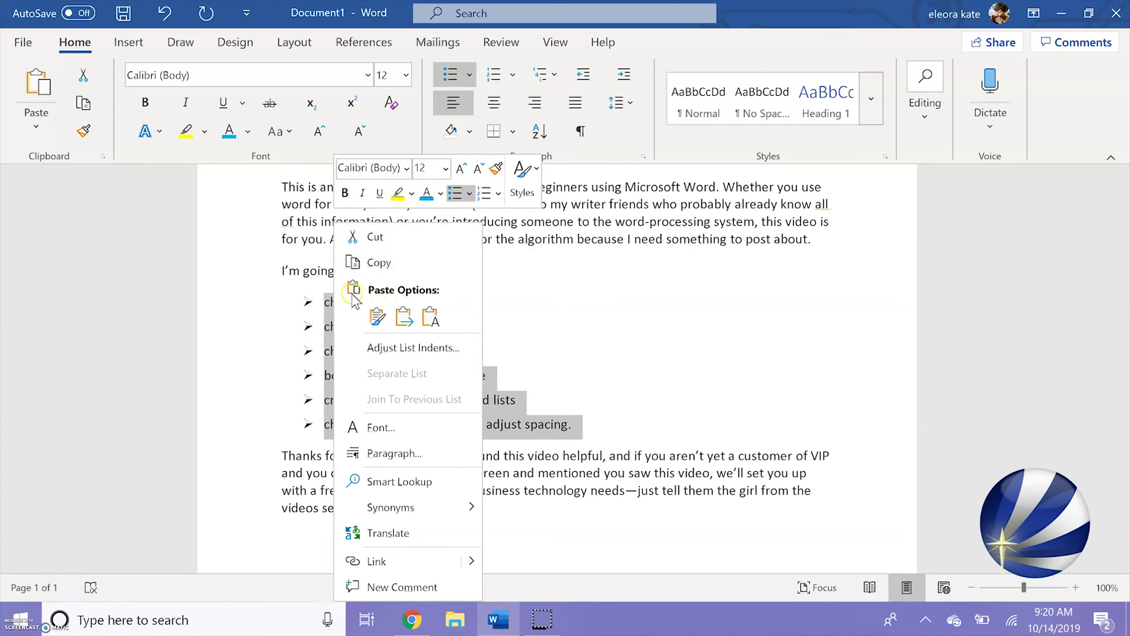
pyautogui.click(376, 317)
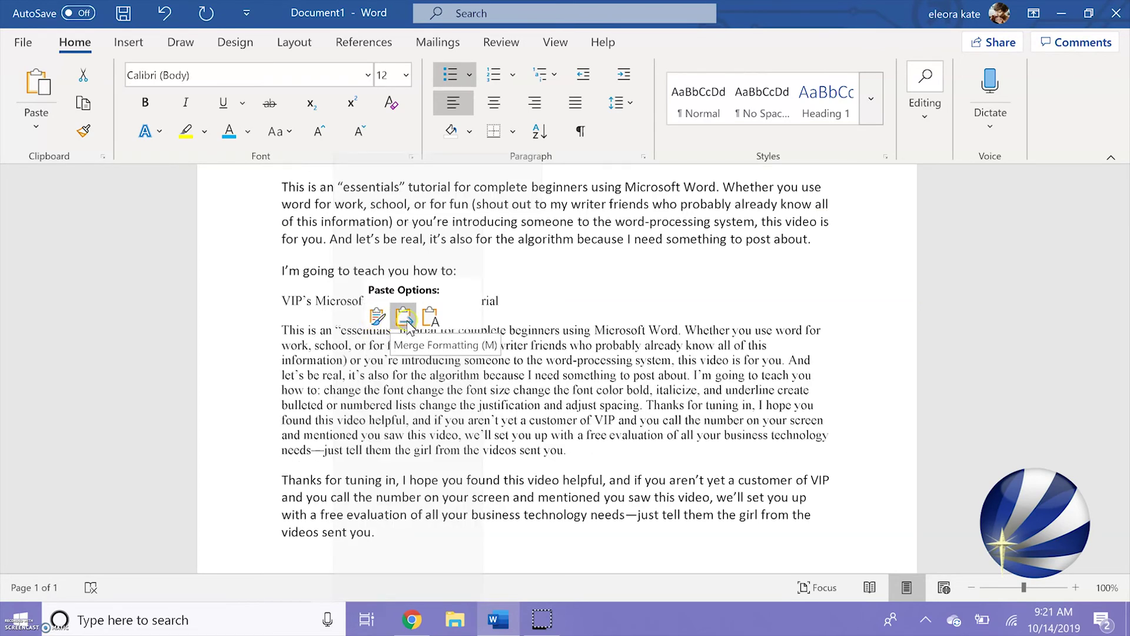